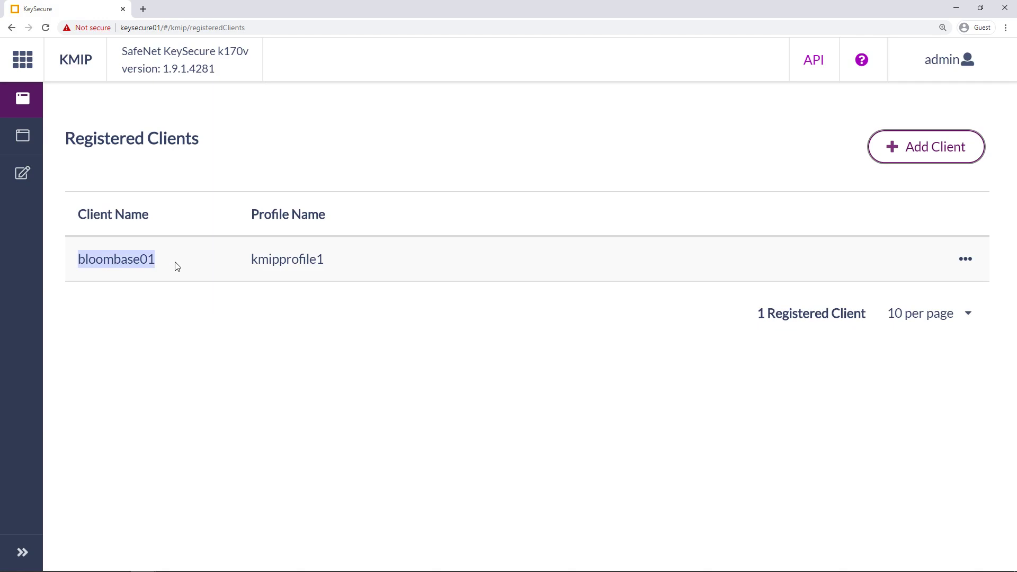
# Inspect client profile kmipprofile1's certificate details (bloombase01, CA, US, Redwood City), then bring up the app launcher.
pyautogui.moveTo(251, 263); pyautogui.dragTo(369, 268)
pyautogui.click(244, 308)
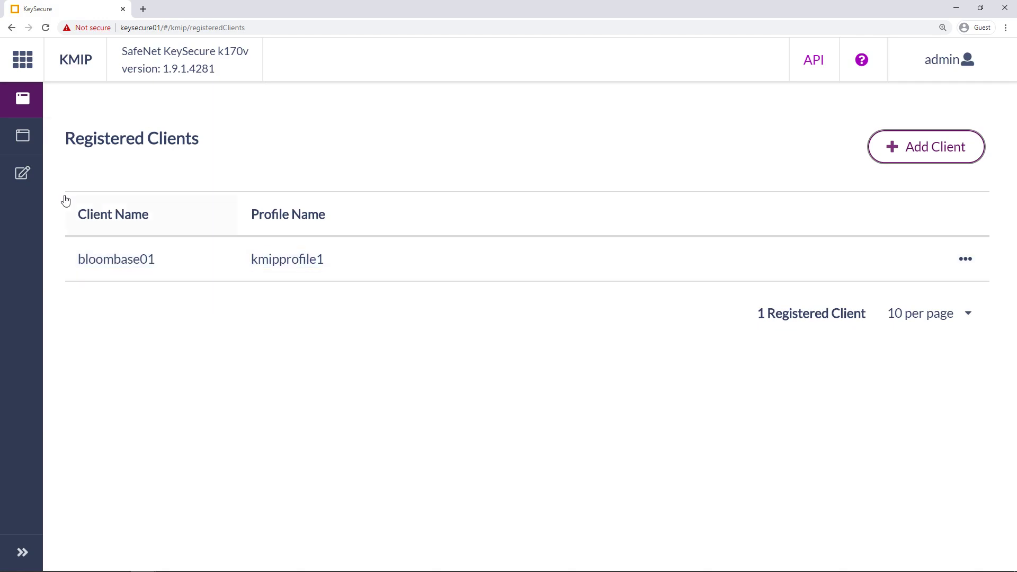
pyautogui.click(32, 137)
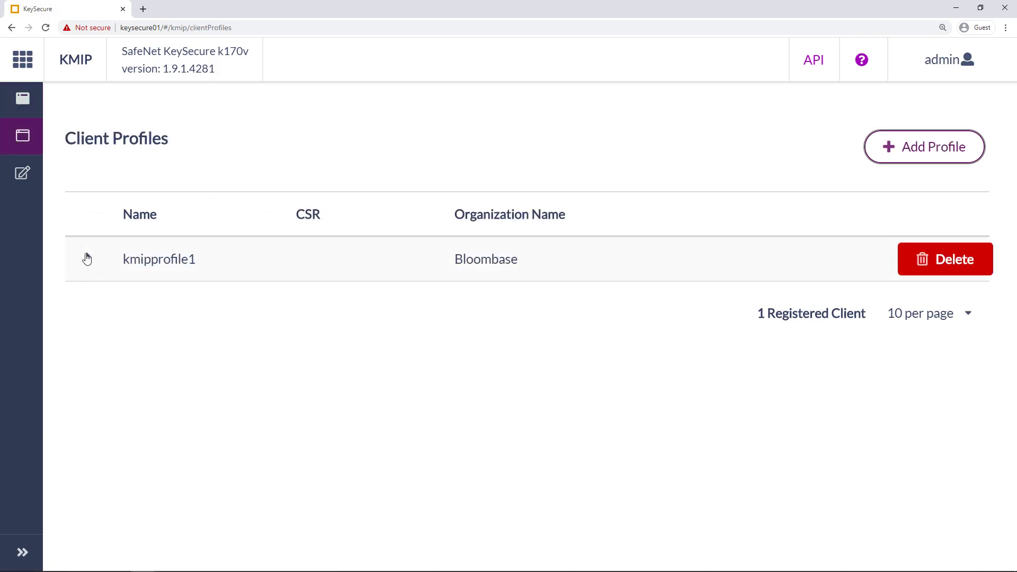
pyautogui.click(87, 257)
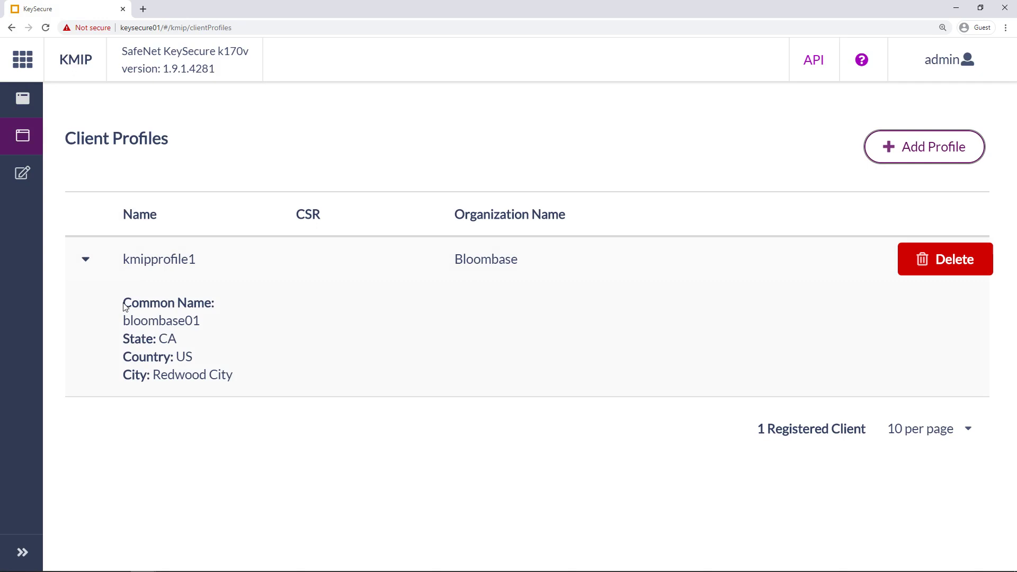
pyautogui.moveTo(124, 306); pyautogui.dragTo(300, 368)
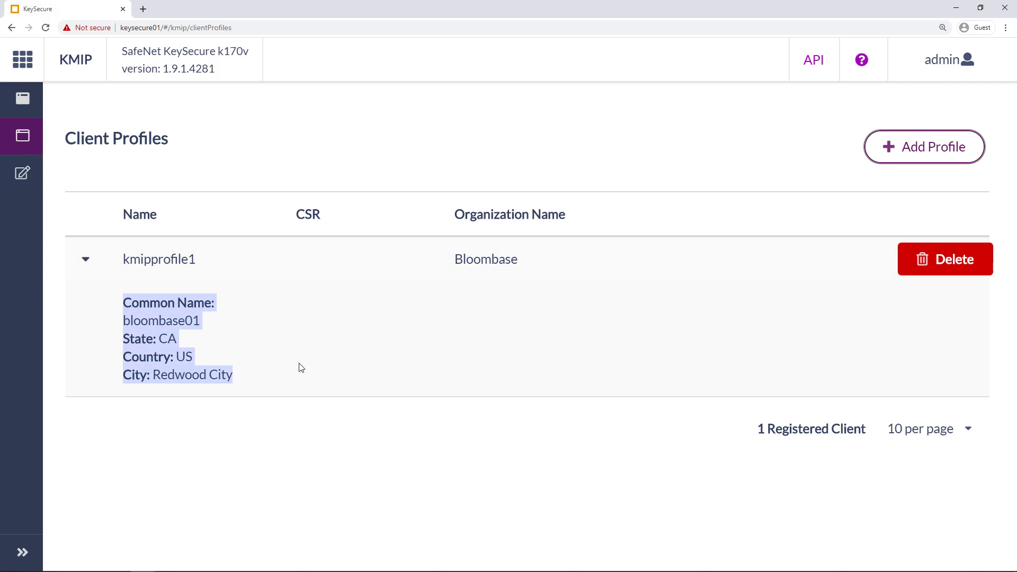
pyautogui.click(239, 417)
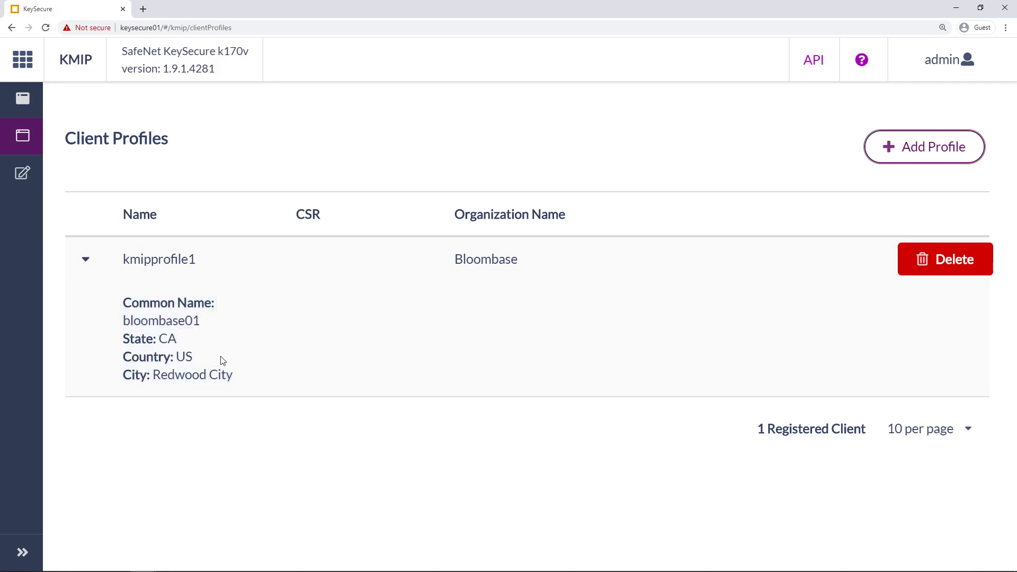
pyautogui.click(28, 70)
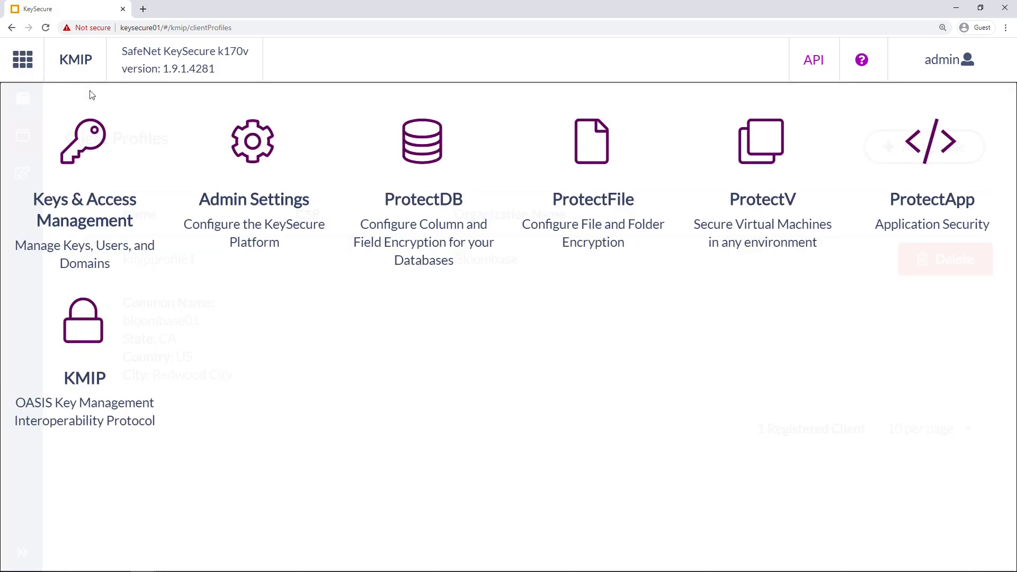
# Open Keys & Access Management's certificate authorities and locate the local KeySecure Root CA.
pyautogui.click(89, 184)
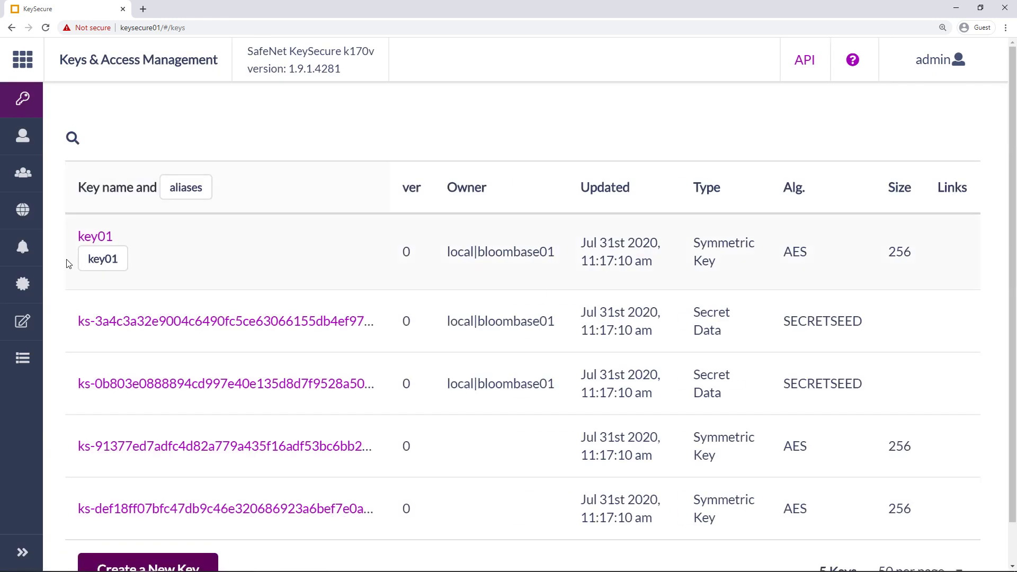
pyautogui.click(23, 285)
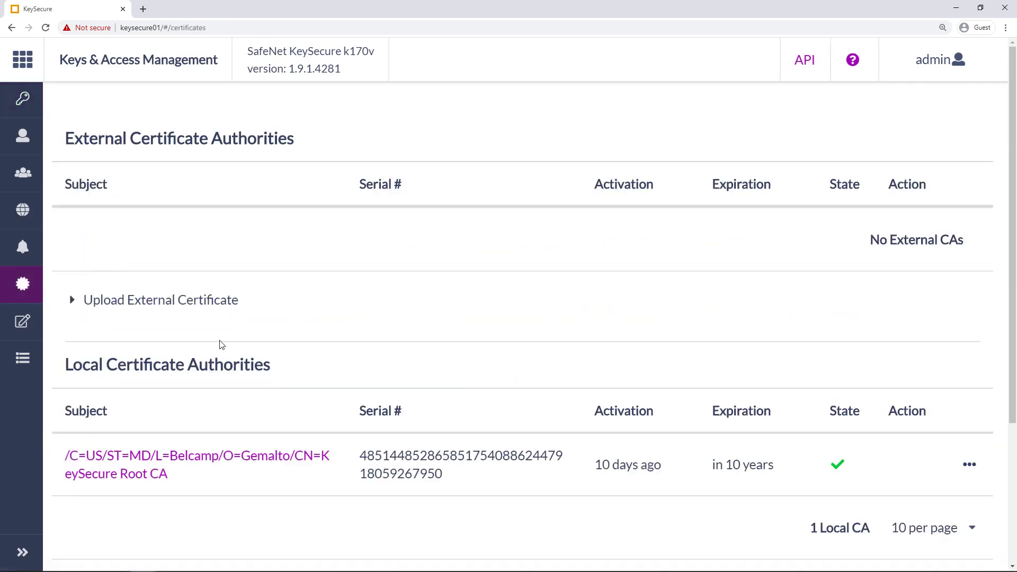
pyautogui.scroll(-1, 219, 345)
pyautogui.scroll(-3, 229, 338)
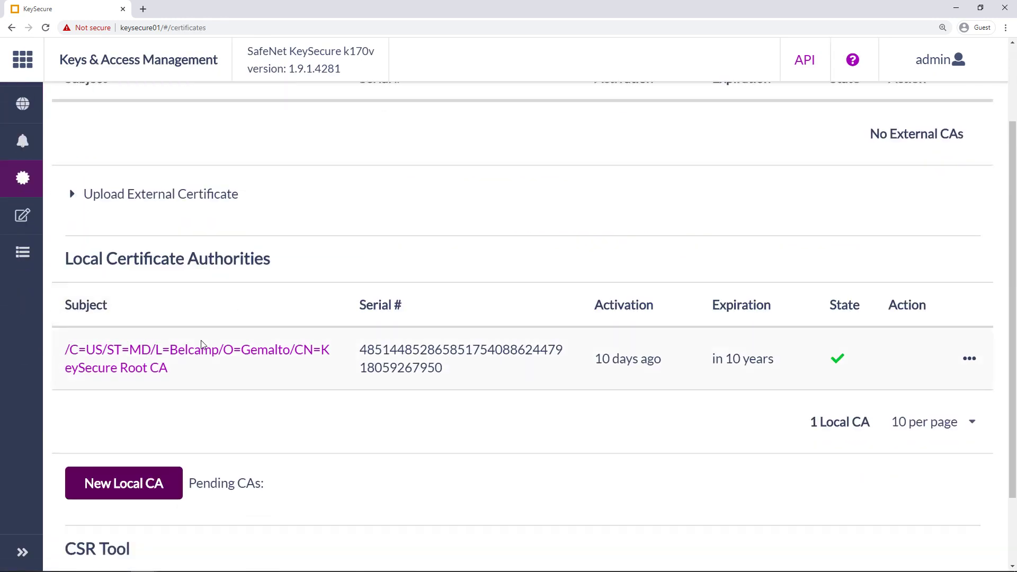
pyautogui.moveTo(64, 259); pyautogui.dragTo(198, 288)
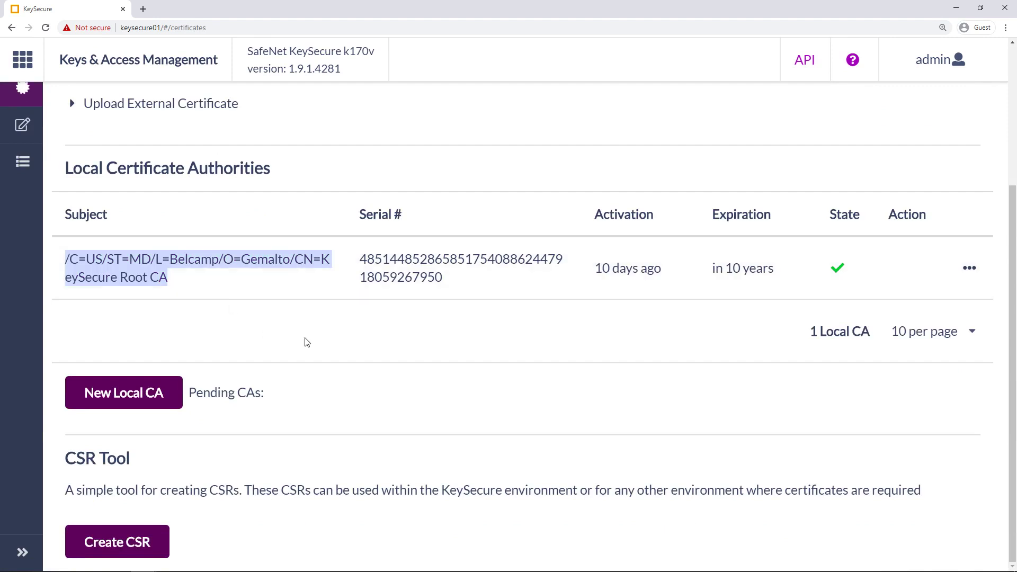
pyautogui.click(735, 310)
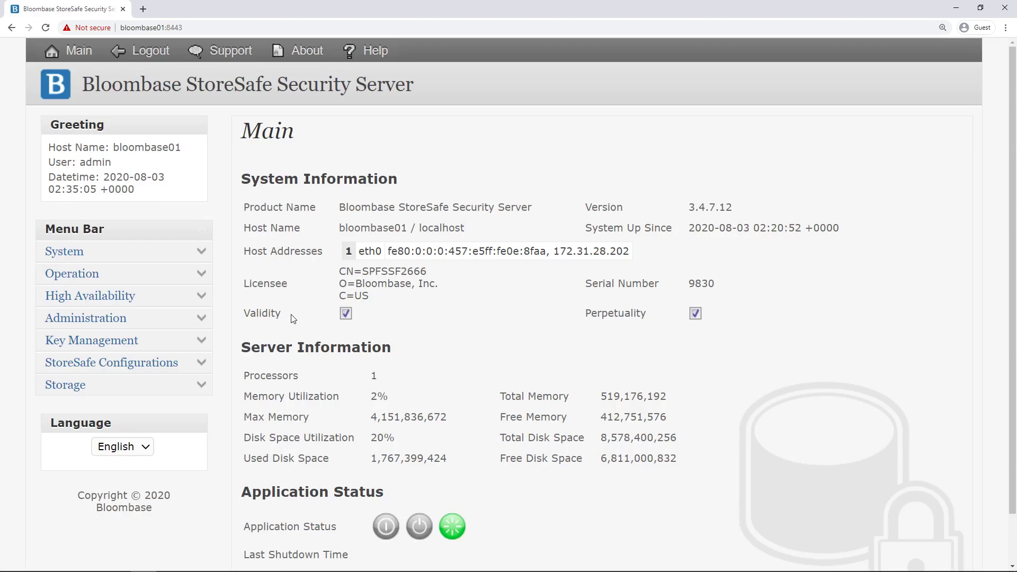
# Open KMIP key manager keysecure01 and check model Next Generation KeySecure, host keysecure01, port 5696.
pyautogui.click(197, 340)
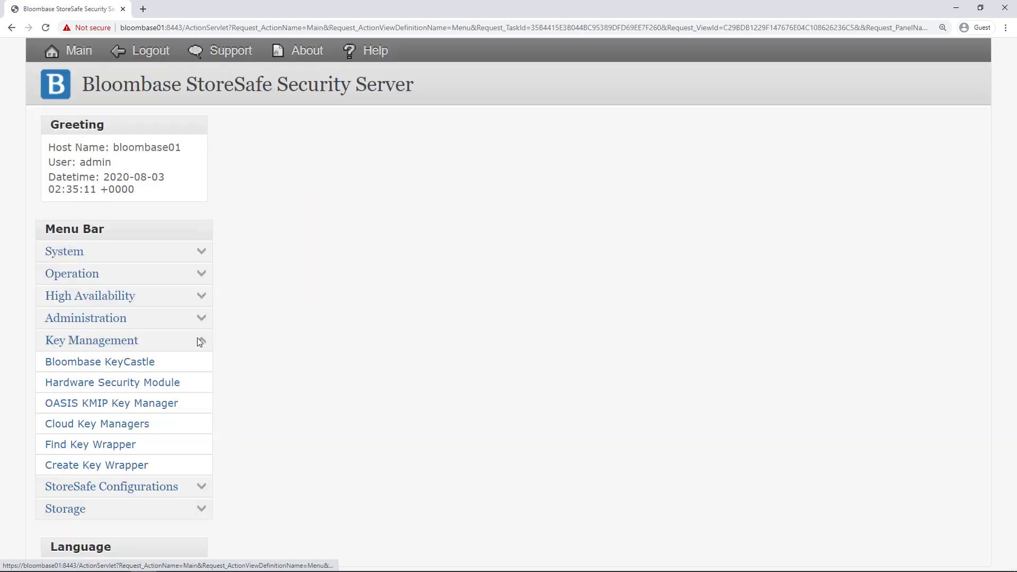
pyautogui.click(144, 404)
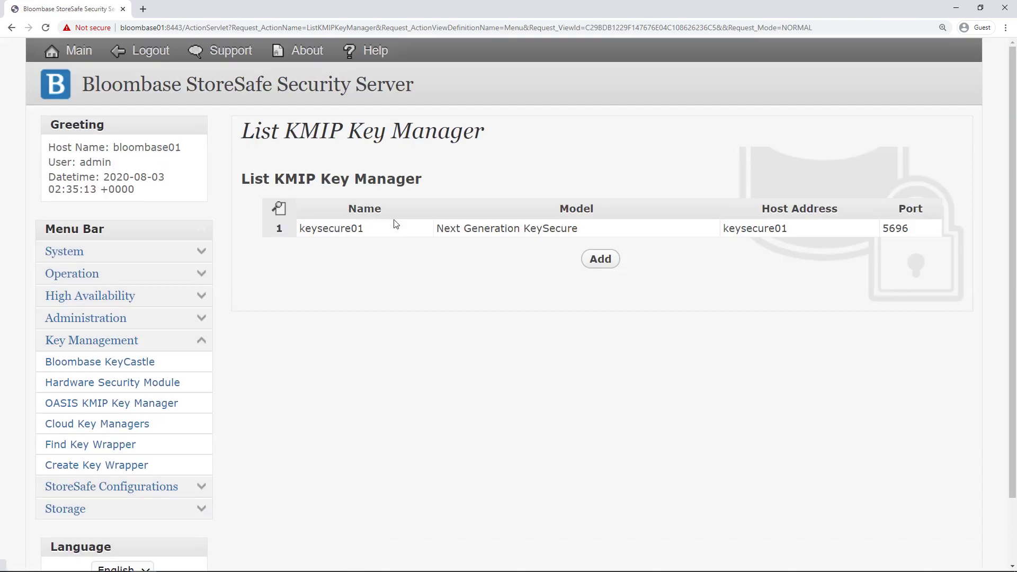
pyautogui.click(337, 231)
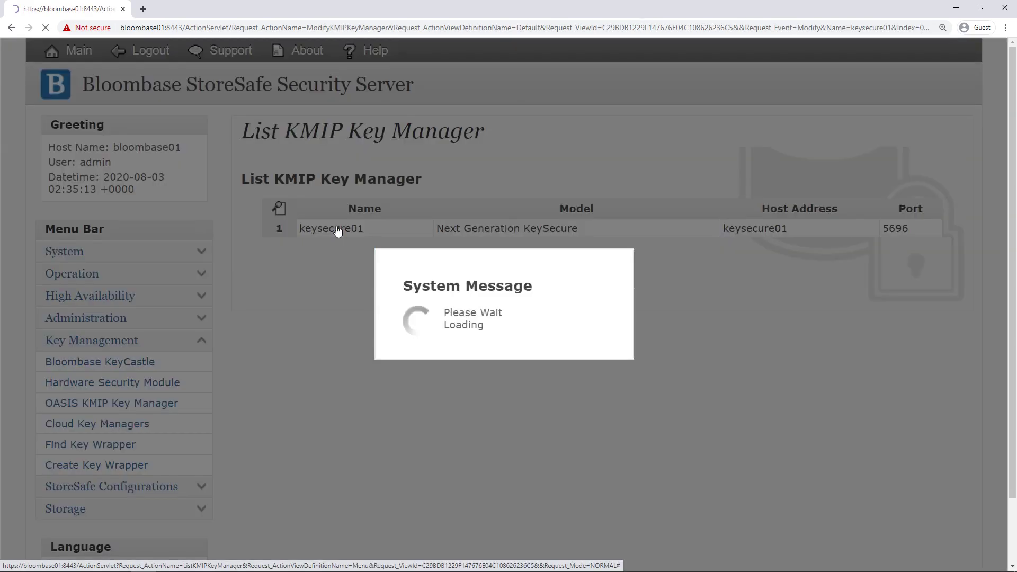
pyautogui.moveTo(428, 208); pyautogui.dragTo(320, 212)
pyautogui.click(465, 236)
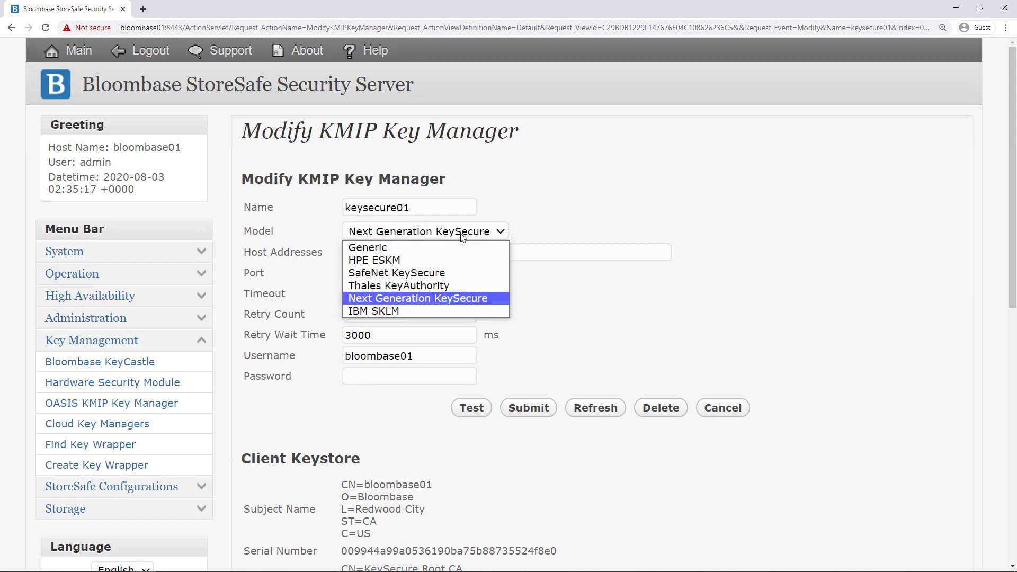
pyautogui.click(475, 299)
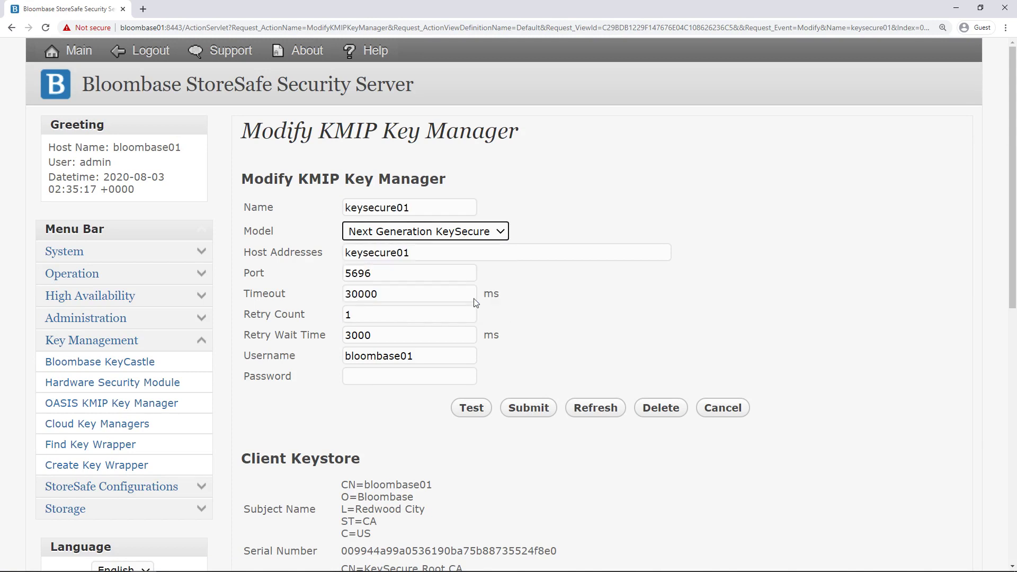
pyautogui.moveTo(426, 254); pyautogui.dragTo(329, 254)
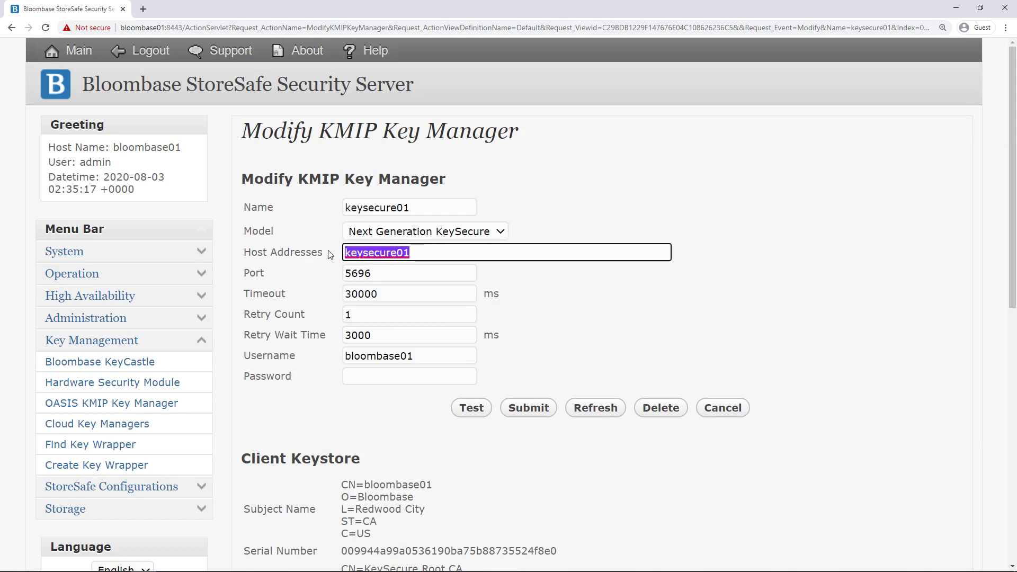
pyautogui.moveTo(384, 274); pyautogui.dragTo(323, 281)
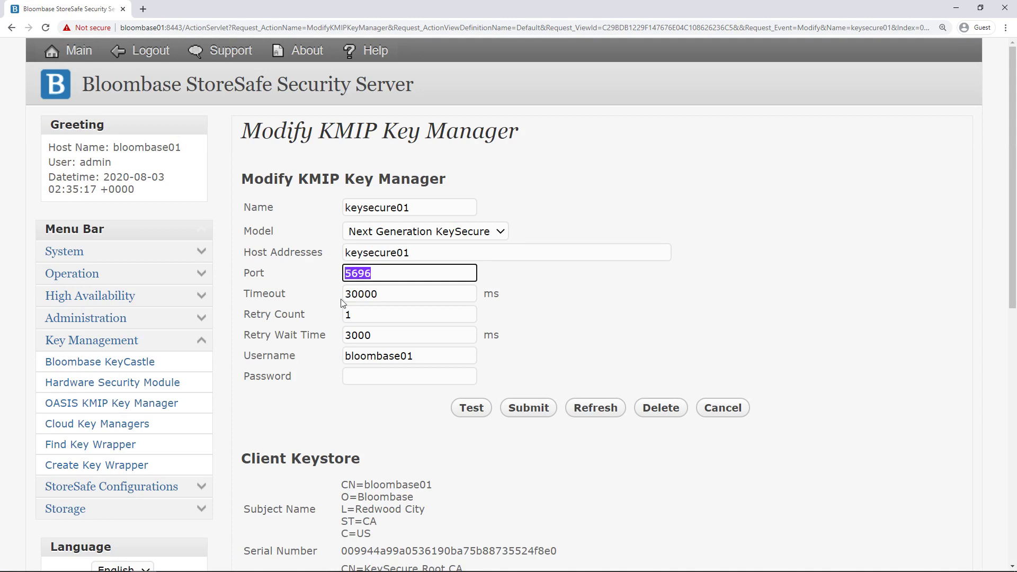
pyautogui.click(523, 311)
pyautogui.scroll(-2, 500, 295)
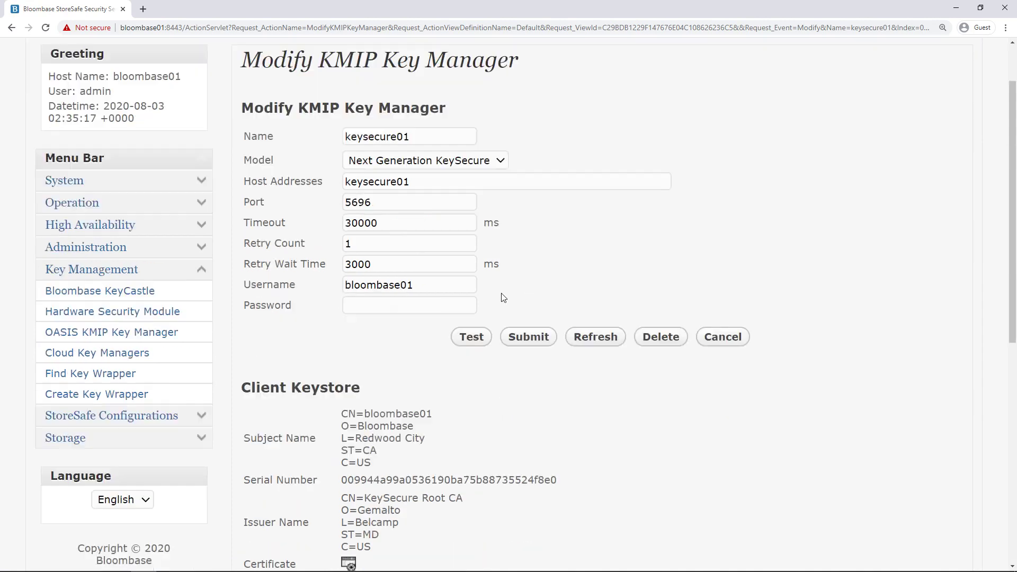
# Check the username and enter the keysecure01 account password.
pyautogui.click(382, 248)
pyautogui.doubleClick(383, 248)
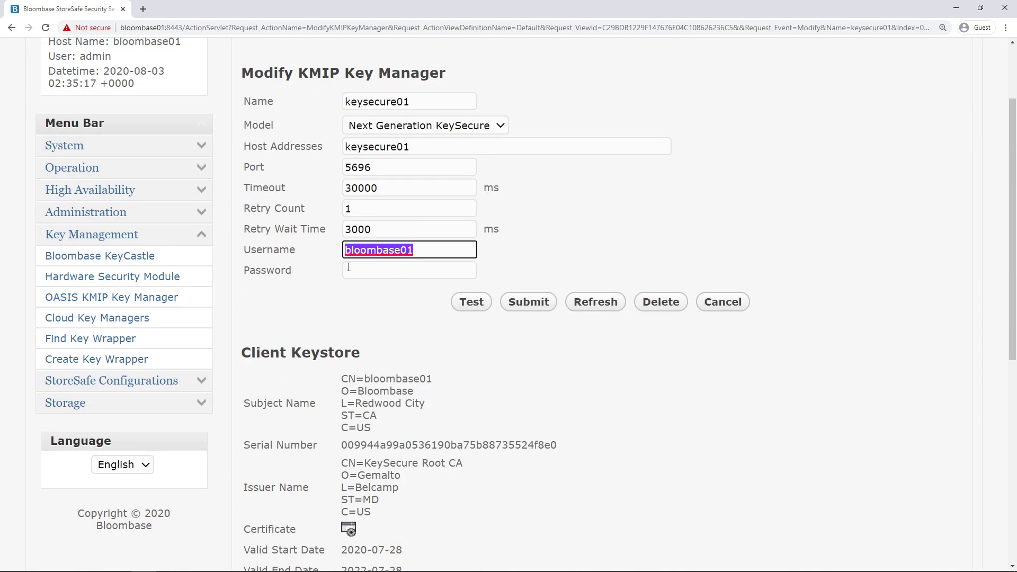
pyautogui.click(367, 275)
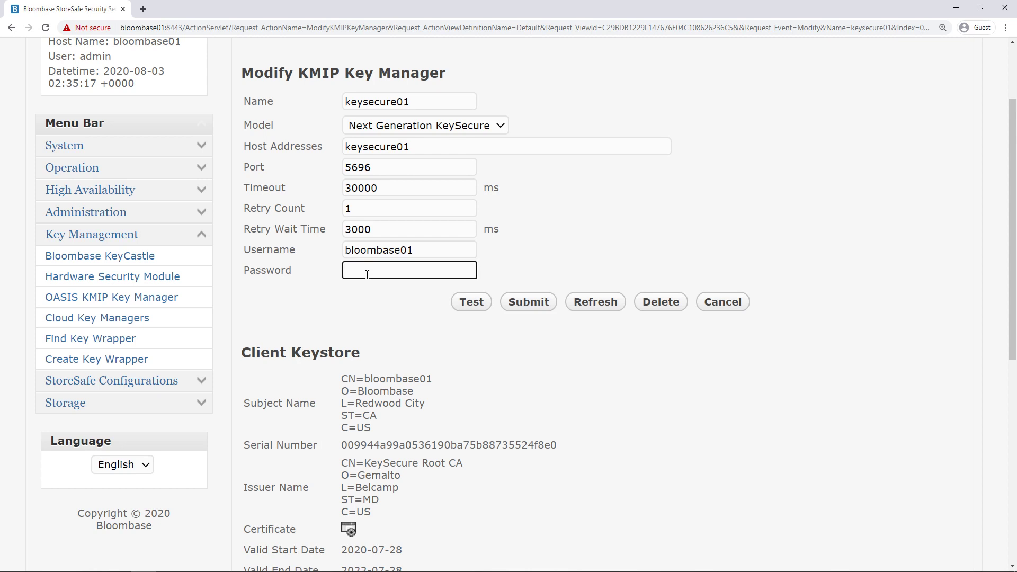
pyautogui.write('************')
pyautogui.hotkey('shift', 'Left')
pyautogui.hotkey('shift', 'Left')
pyautogui.hotkey('shift', 'Left')
pyautogui.hotkey('shift', 'Left')
pyautogui.hotkey('shift', 'Left')
pyautogui.hotkey('shift', 'Left')
pyautogui.hotkey('shift', 'Left')
pyautogui.hotkey('shift', 'Left')
pyautogui.hotkey('shift', 'Left')
pyautogui.hotkey('shift', 'Left')
pyautogui.hotkey('shift', 'Left')
pyautogui.hotkey('shift', 'Left')
pyautogui.click(281, 312)
pyautogui.scroll(-4, 282, 313)
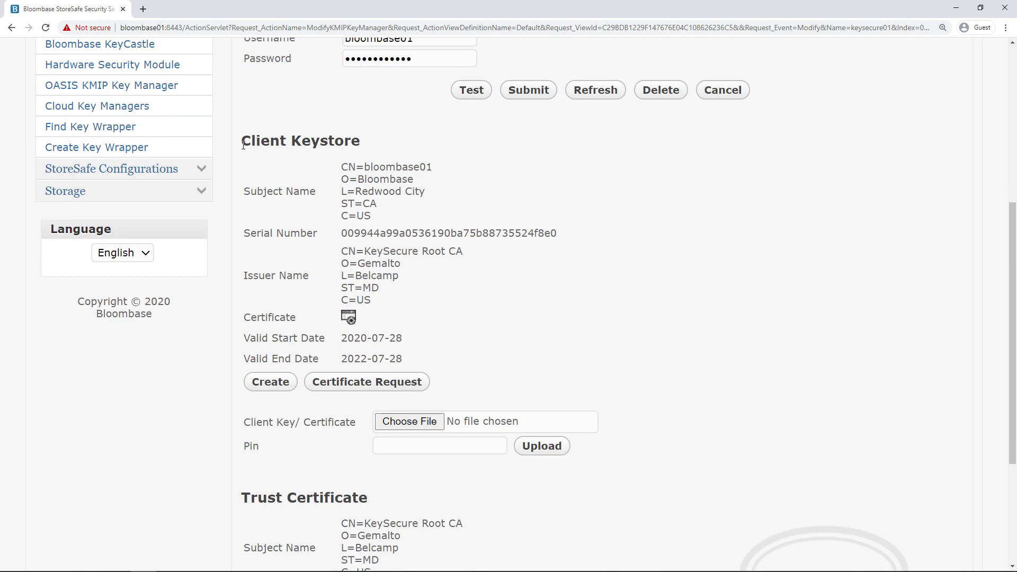
pyautogui.moveTo(243, 144); pyautogui.dragTo(376, 148)
pyautogui.click(488, 217)
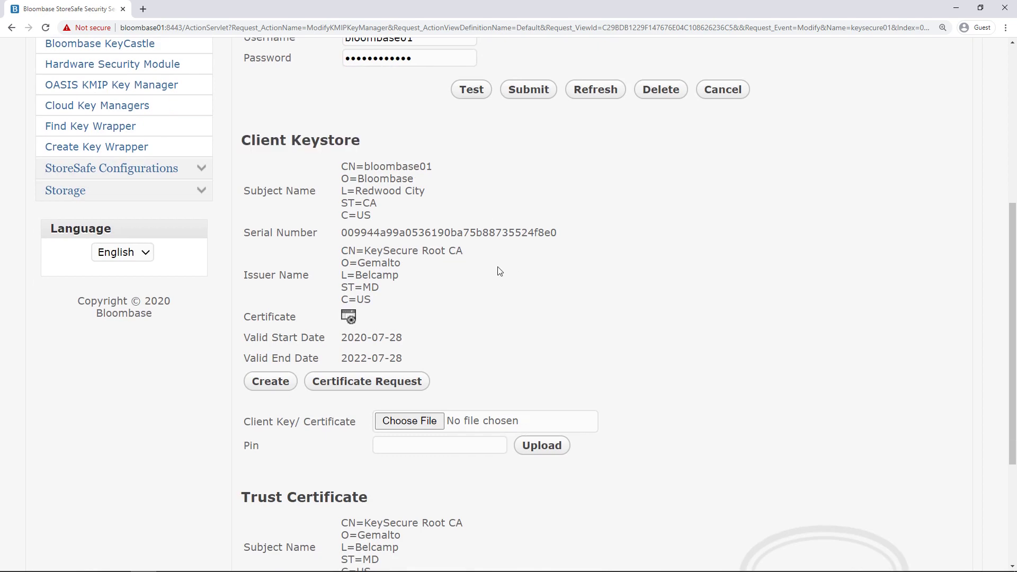
pyautogui.scroll(-4, 498, 271)
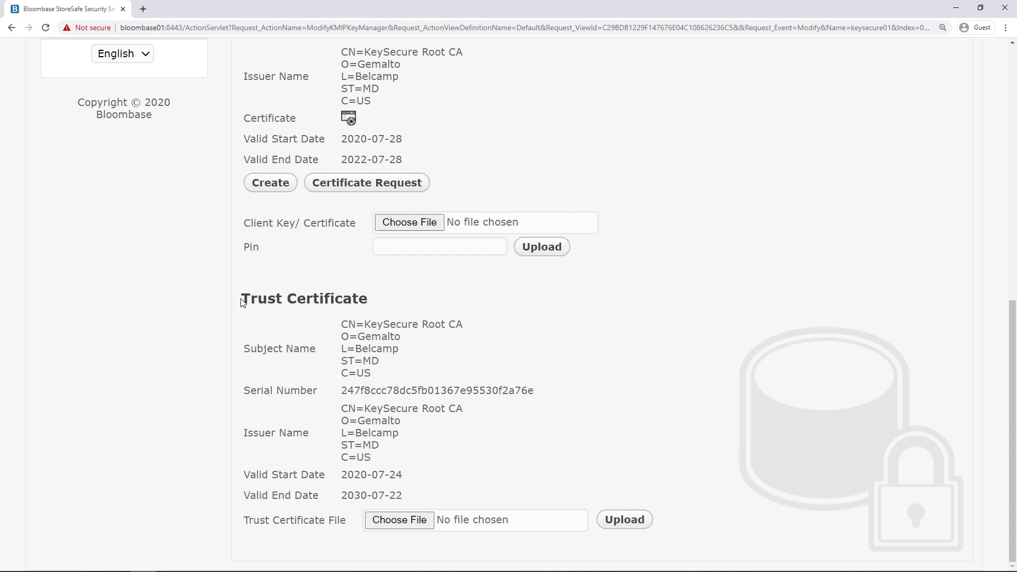
pyautogui.moveTo(243, 298); pyautogui.dragTo(433, 302)
pyautogui.click(444, 308)
pyautogui.moveTo(343, 323); pyautogui.dragTo(421, 372)
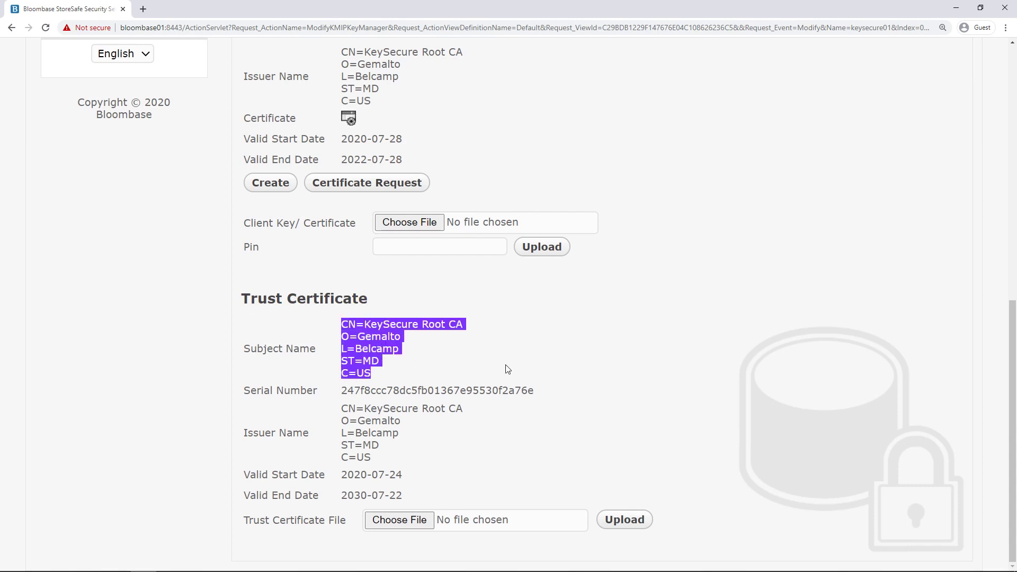
pyautogui.click(460, 364)
pyautogui.scroll(4, 460, 363)
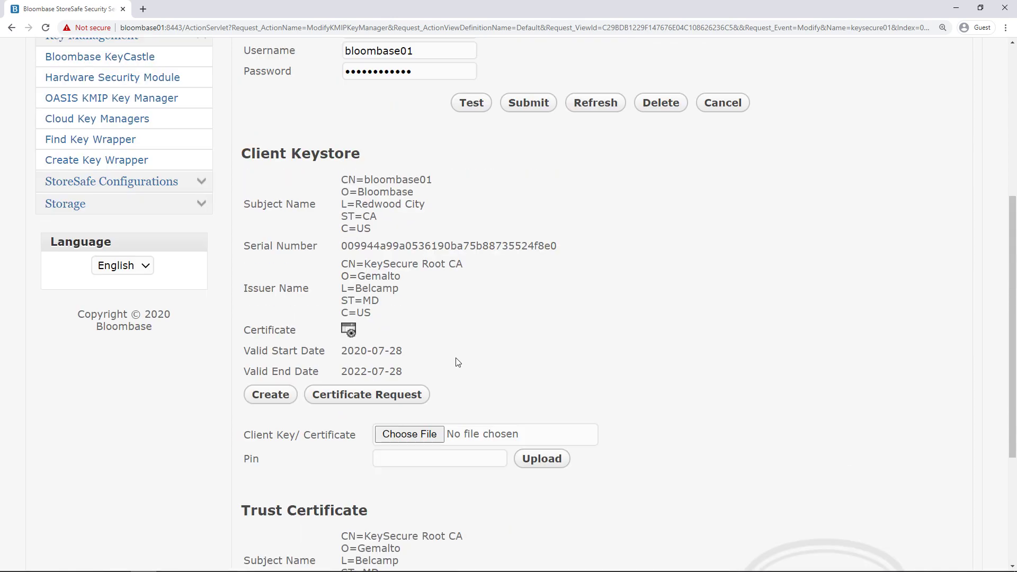
pyautogui.scroll(4, 504, 298)
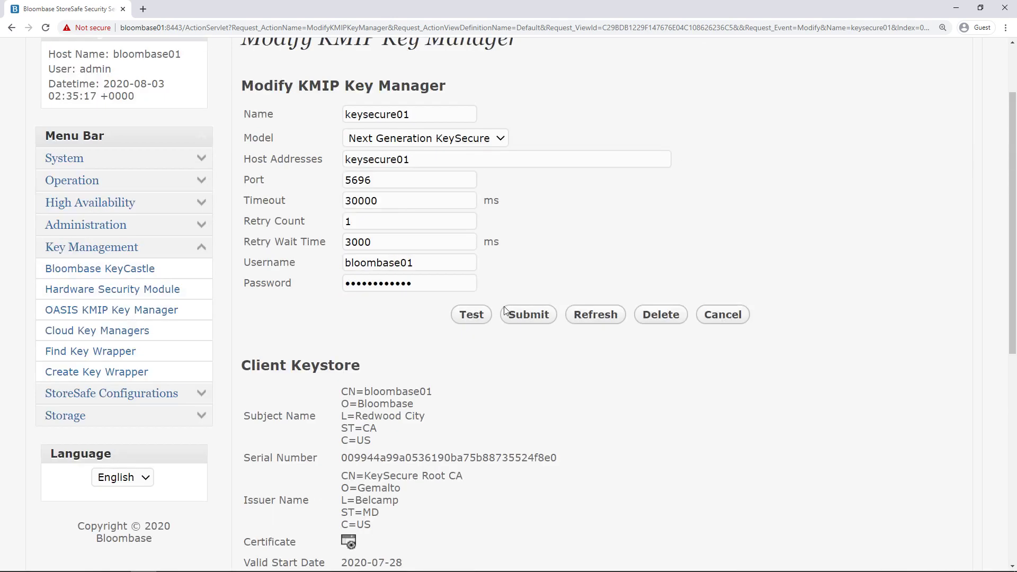
# Test the keysecure01 connection successfully, then submit and confirm its settings.
pyautogui.click(479, 313)
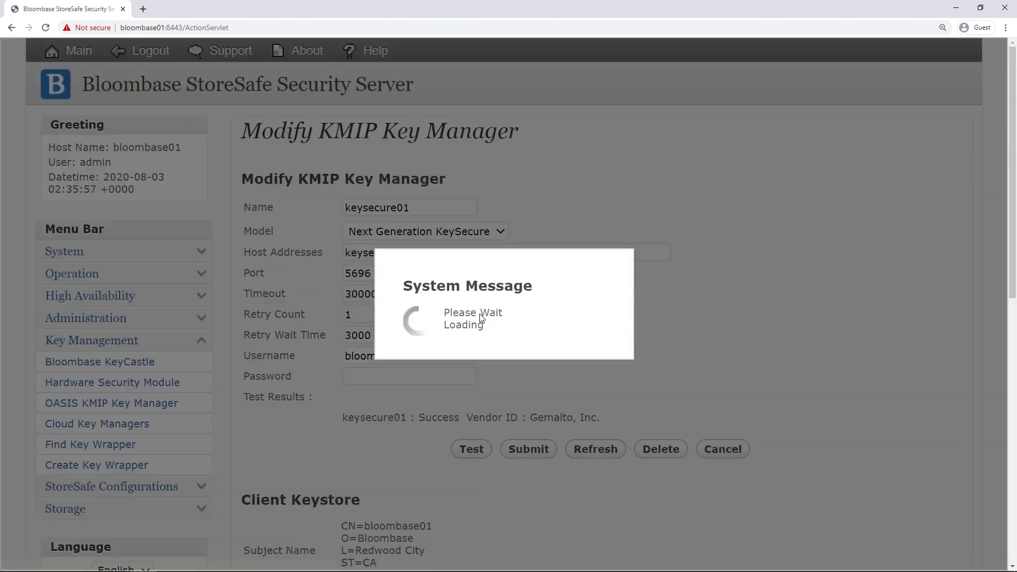
pyautogui.scroll(-2, 530, 318)
pyautogui.moveTo(343, 312); pyautogui.dragTo(621, 319)
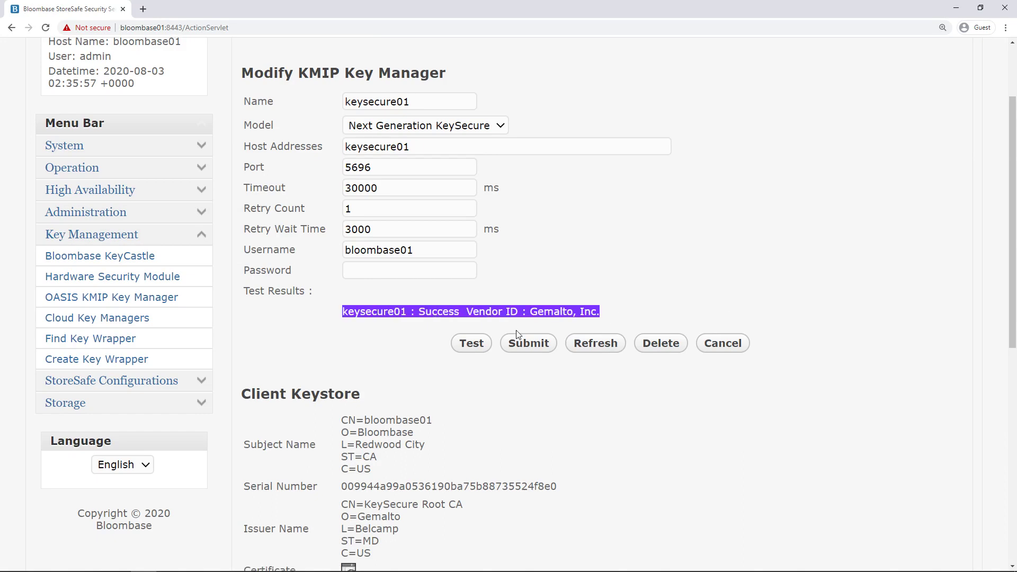
pyautogui.click(530, 344)
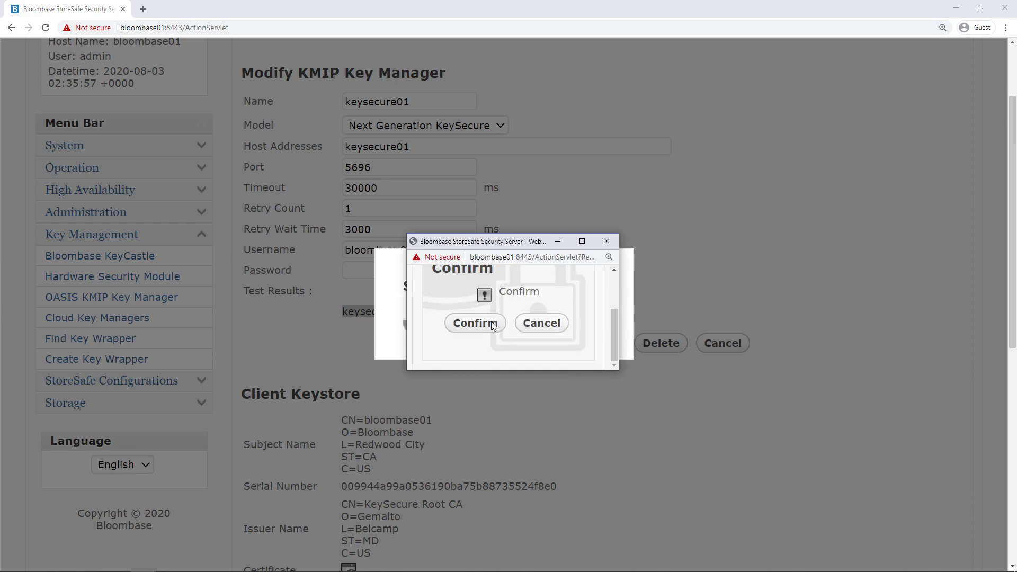
pyautogui.click(475, 322)
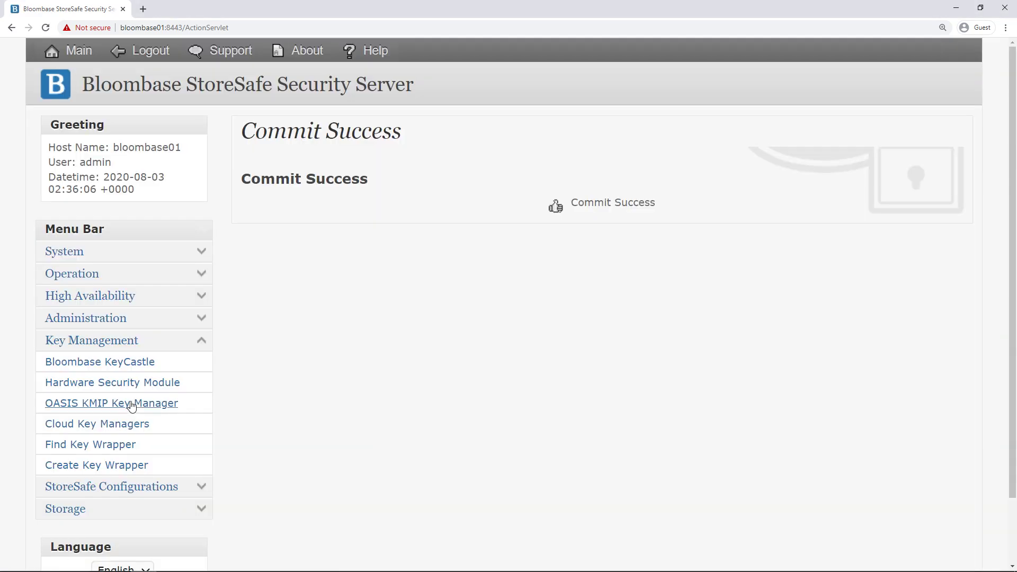
# Review the KMIP key manager list, then start a new key wrapper from Find Key Wrapper.
pyautogui.click(129, 404)
pyautogui.scroll(-2, 295, 377)
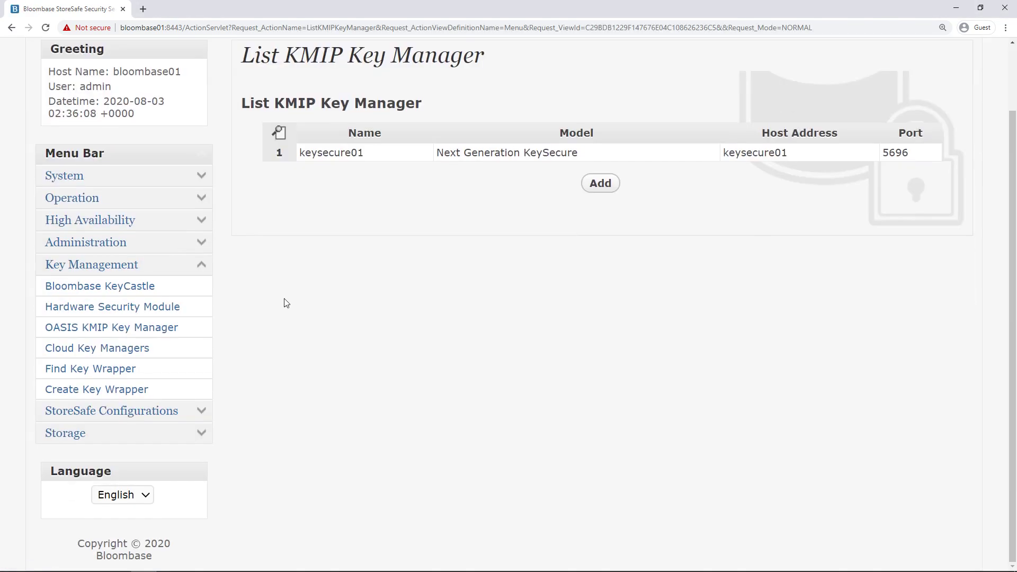
pyautogui.scroll(2, 284, 298)
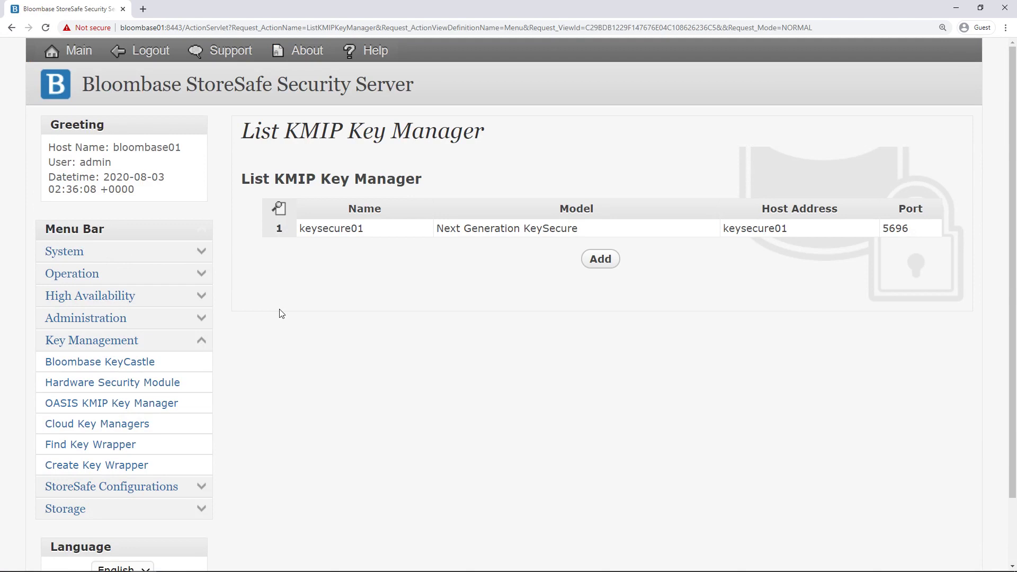
pyautogui.click(102, 447)
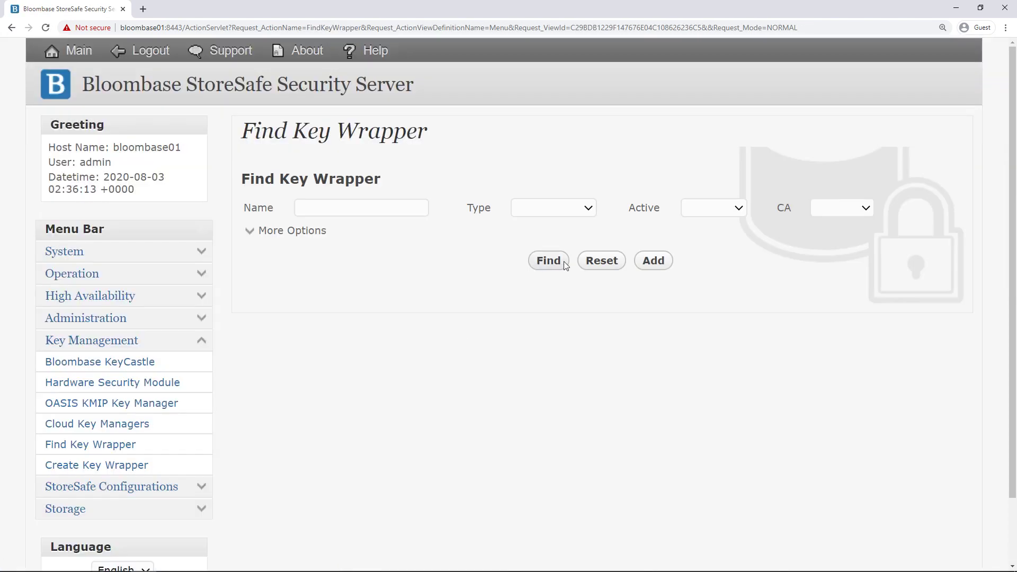
pyautogui.click(653, 261)
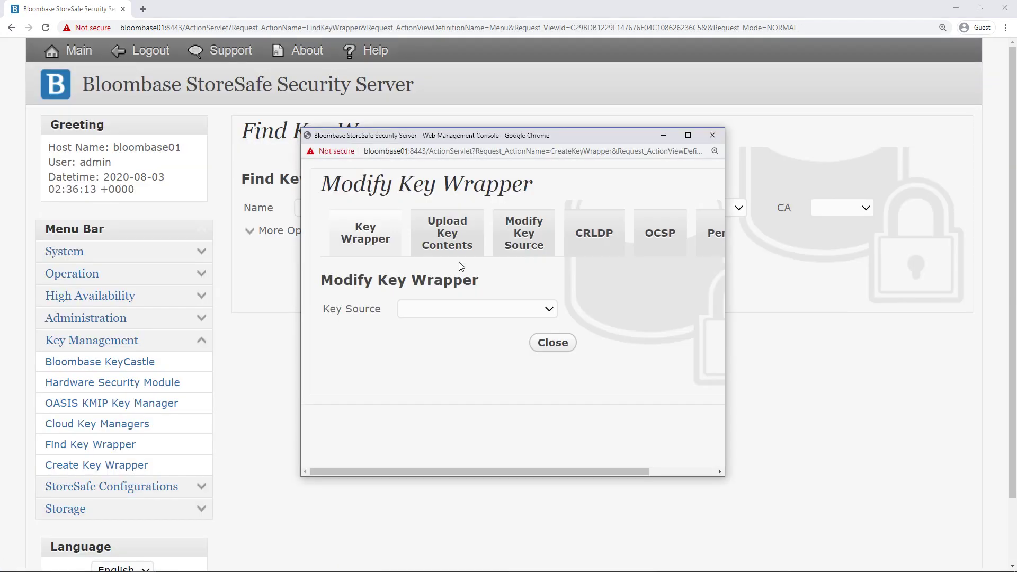
# Set the wrapper's key source to OASIS KMIP Key Manager, keysecure01, key object key01, and load it.
pyautogui.click(451, 310)
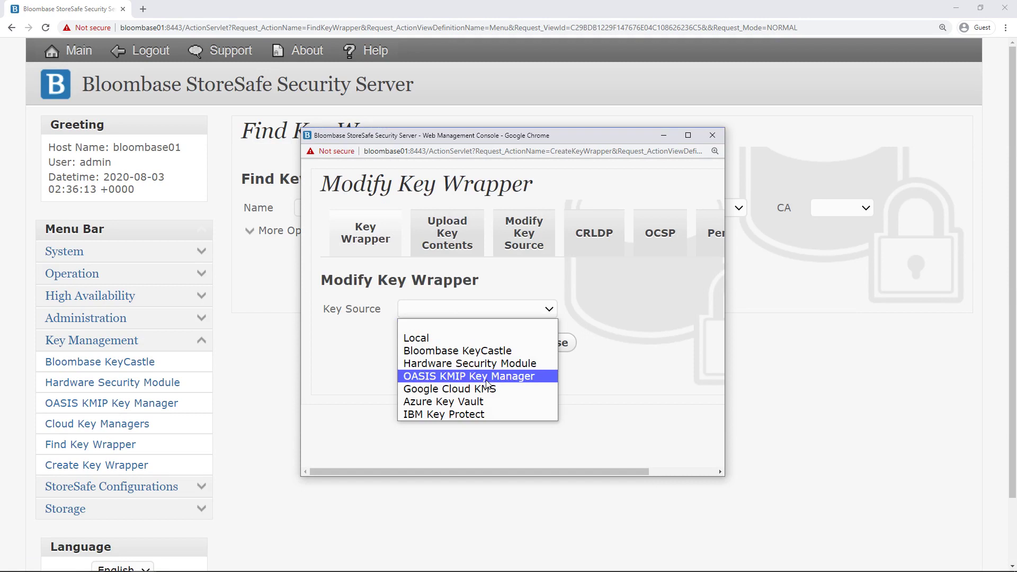
pyautogui.click(486, 379)
pyautogui.click(458, 312)
pyautogui.click(455, 337)
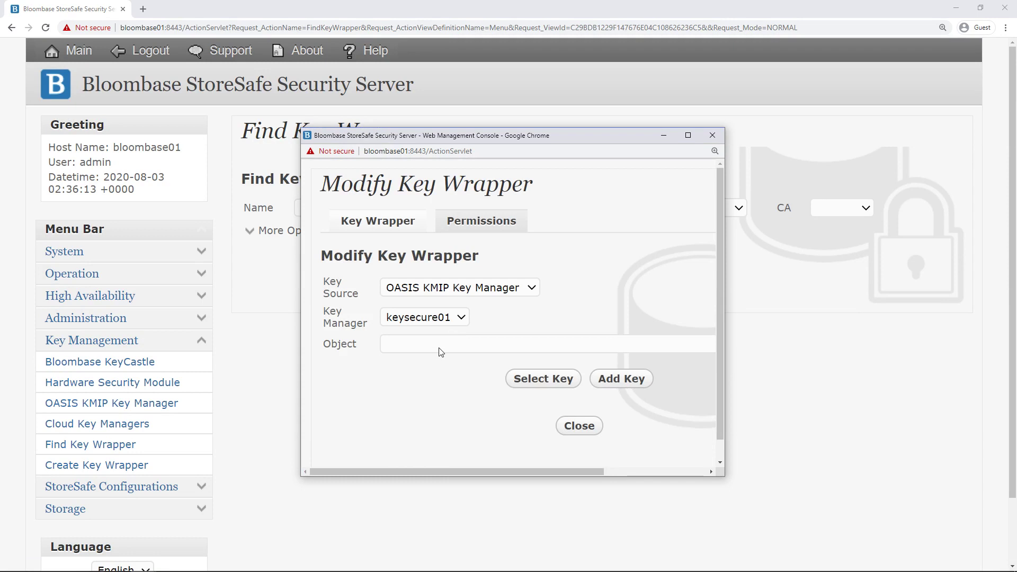
pyautogui.click(439, 352)
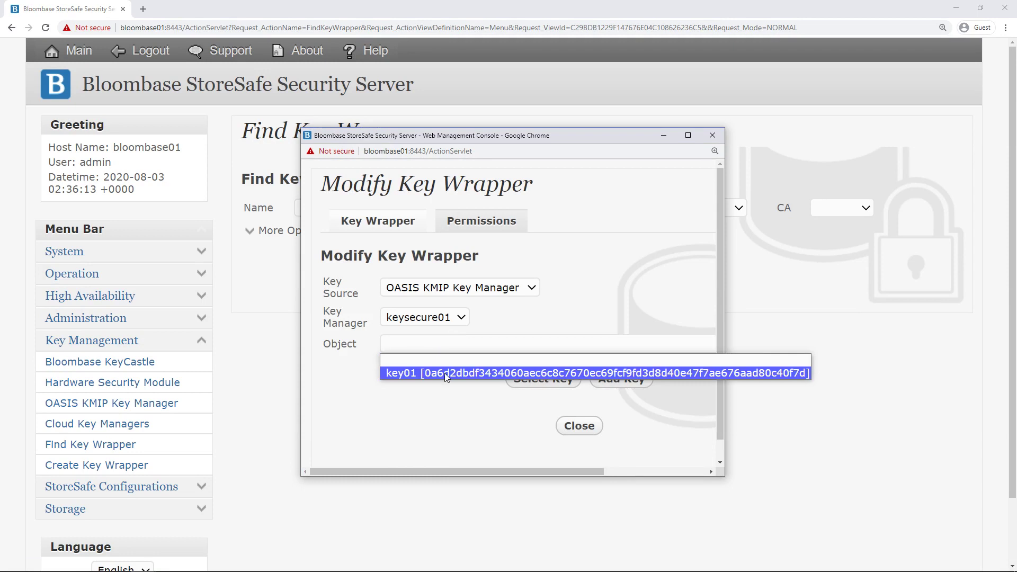
pyautogui.click(444, 373)
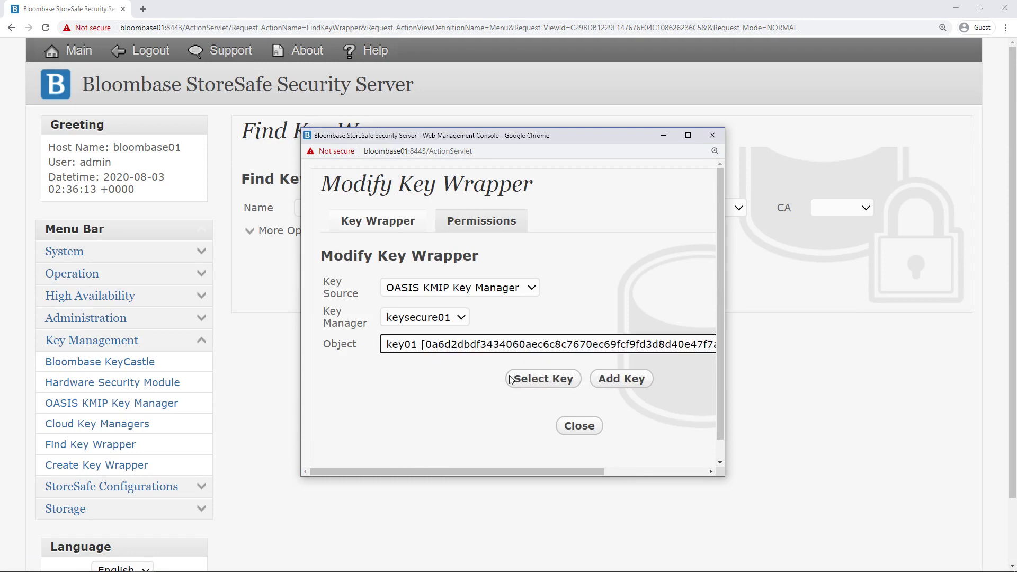
pyautogui.click(536, 377)
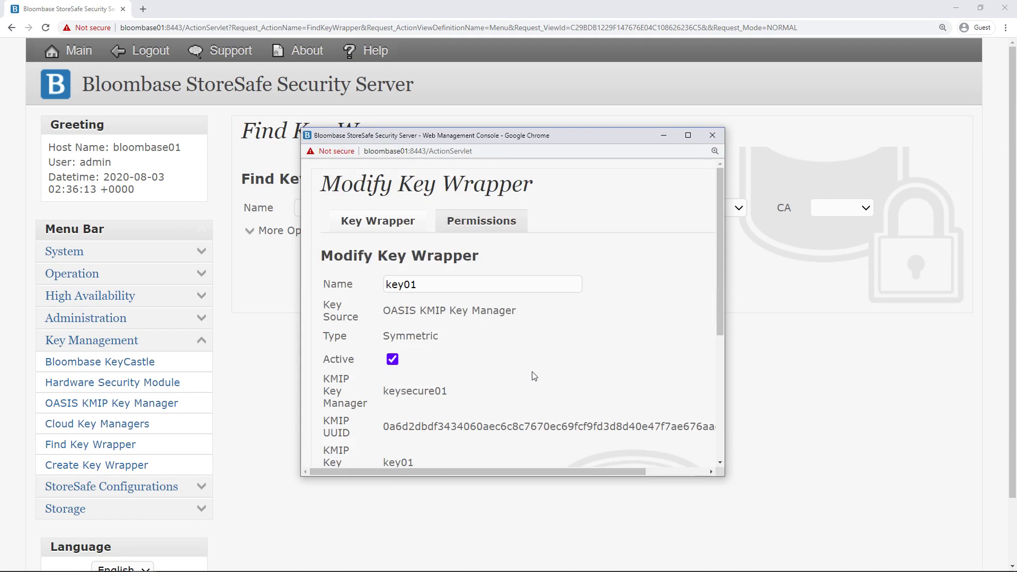
# Review the key01 wrapper's name, key source, key manager and KMIP UUID, then submit it.
pyautogui.click(350, 286)
pyautogui.click(409, 322)
pyautogui.moveTo(379, 313); pyautogui.dragTo(523, 316)
pyautogui.click(514, 335)
pyautogui.scroll(-3, 516, 339)
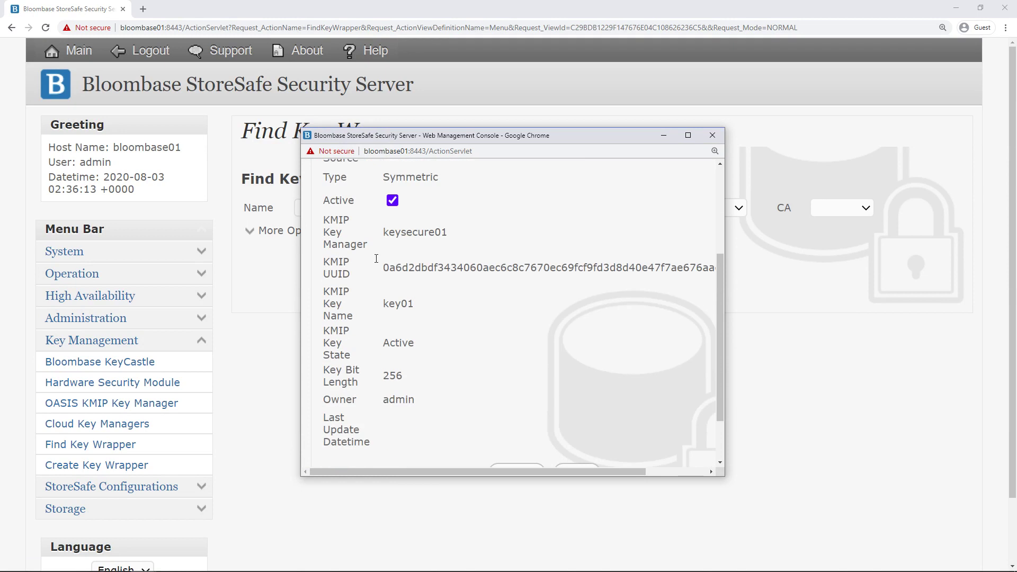
pyautogui.moveTo(381, 232); pyautogui.dragTo(460, 238)
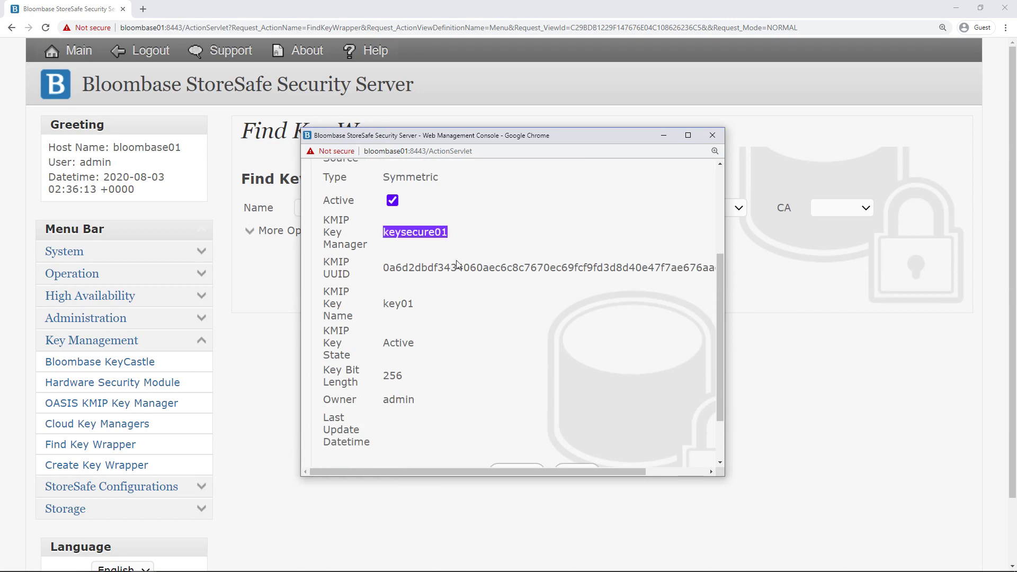
pyautogui.click(393, 276)
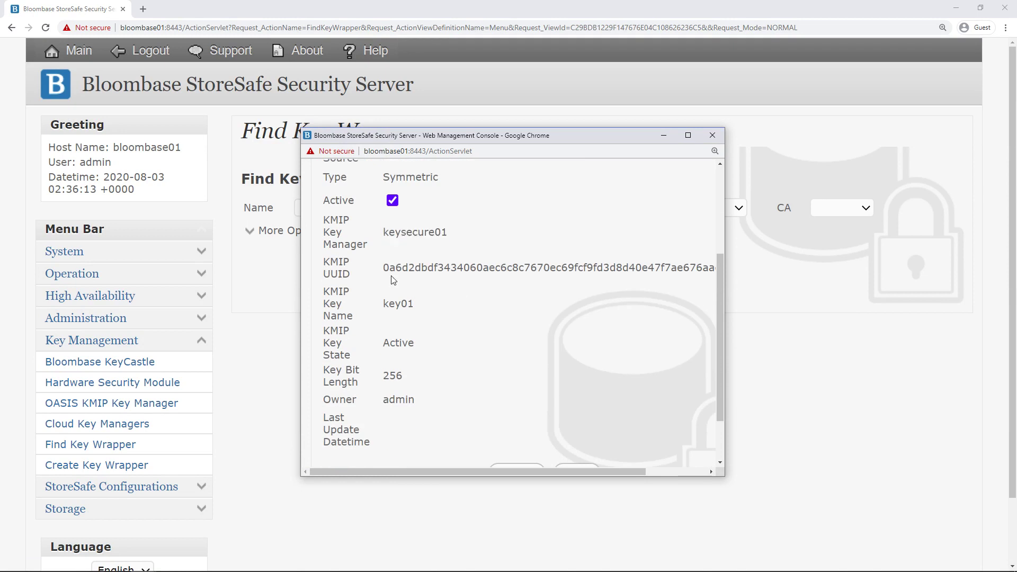
pyautogui.moveTo(385, 269); pyautogui.dragTo(694, 267)
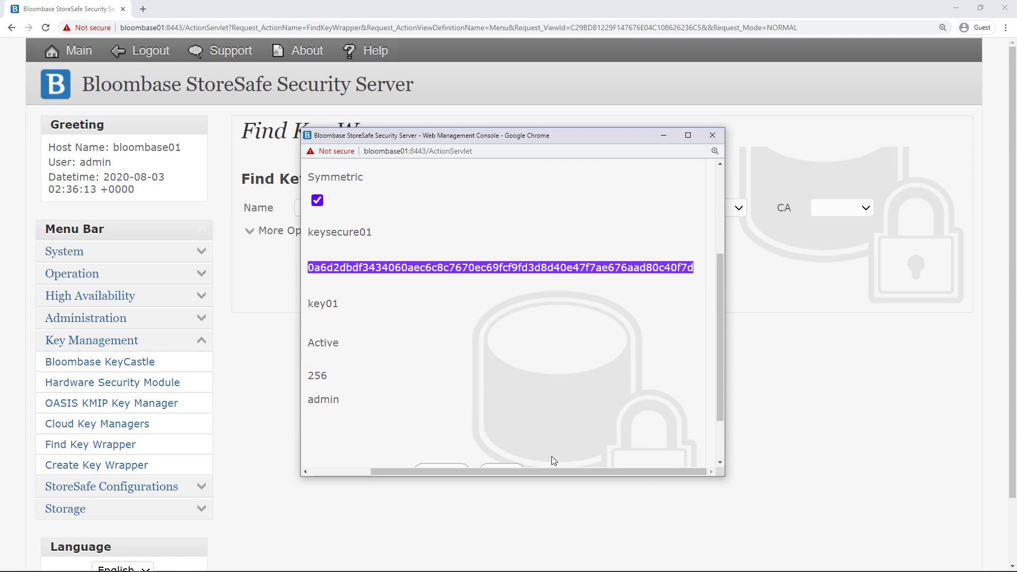
pyautogui.moveTo(503, 472); pyautogui.dragTo(353, 459)
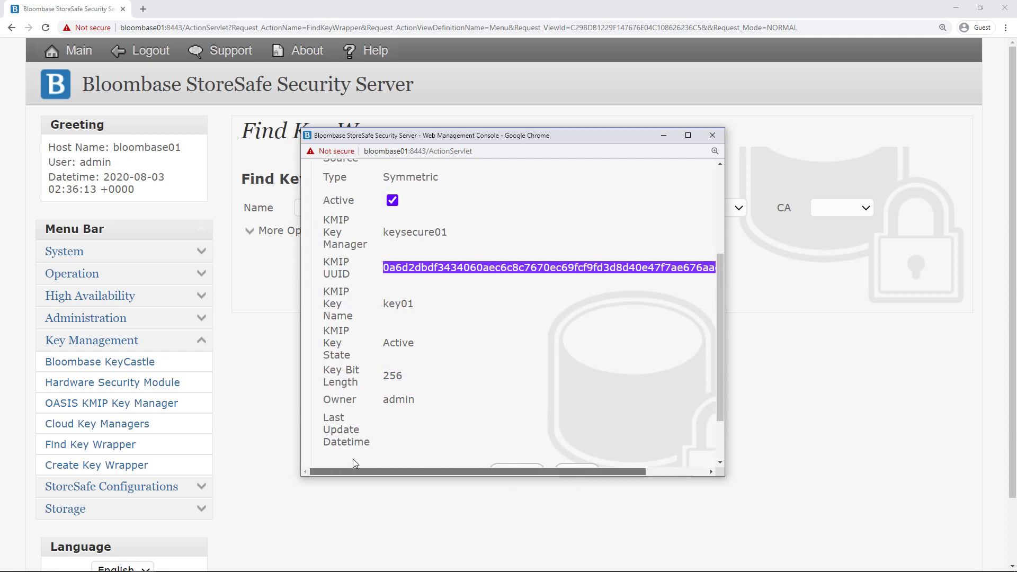
pyautogui.click(504, 399)
pyautogui.moveTo(384, 308); pyautogui.dragTo(445, 312)
pyautogui.click(513, 361)
pyautogui.scroll(-2, 548, 367)
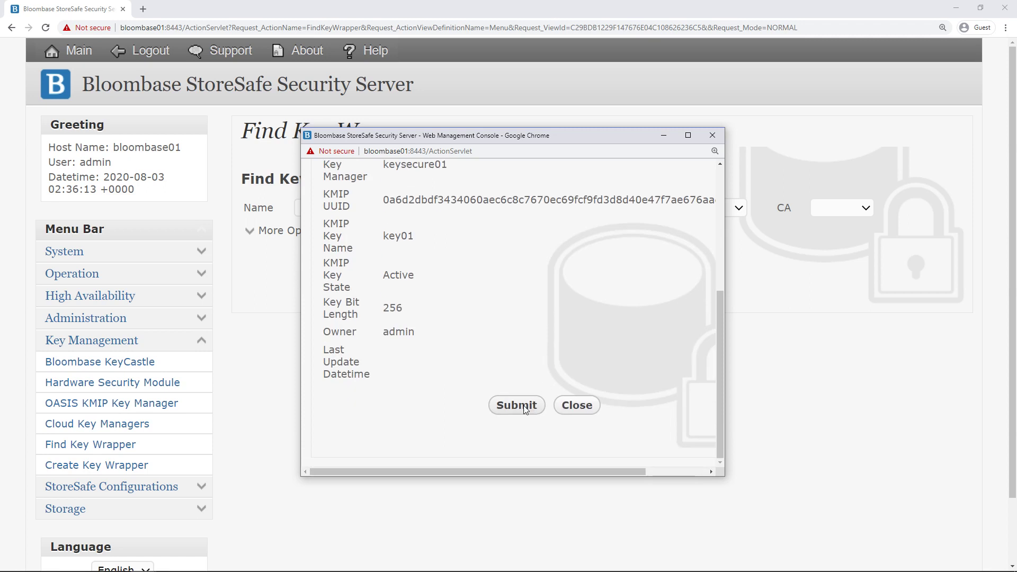
pyautogui.click(524, 407)
# Confirm the key01 wrapper commit and list all key wrappers.
pyautogui.click(484, 323)
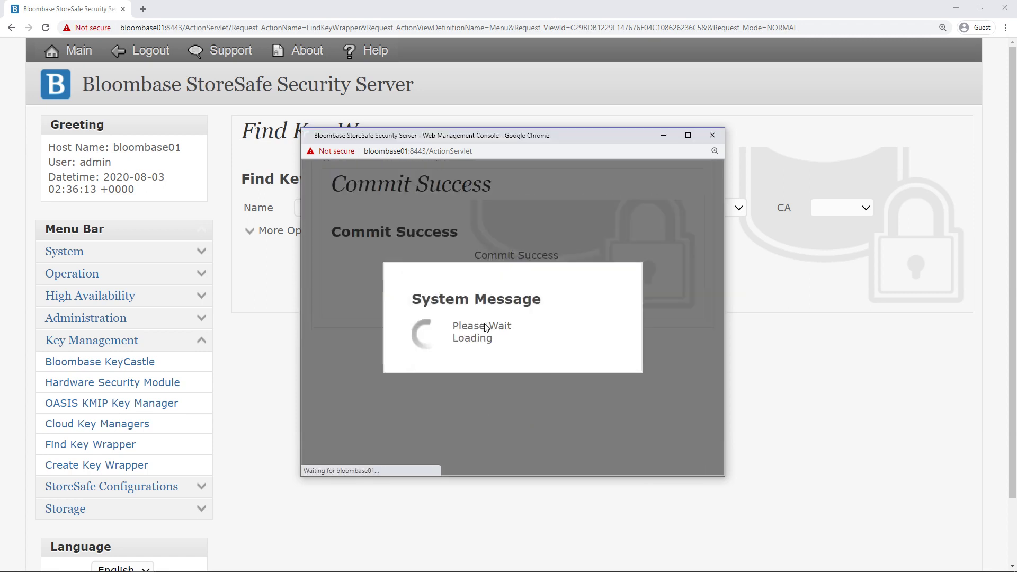
pyautogui.click(509, 286)
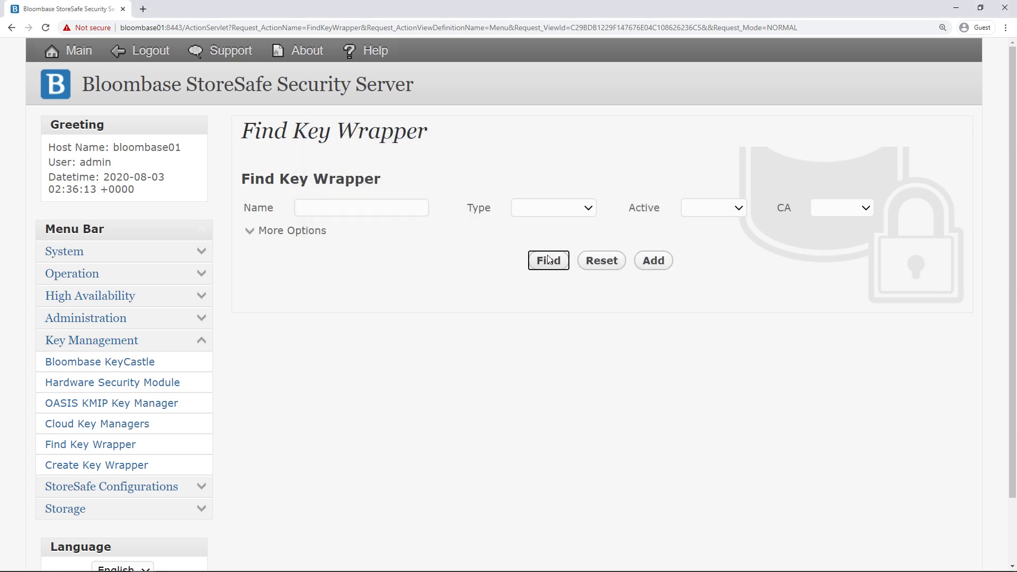
pyautogui.click(548, 260)
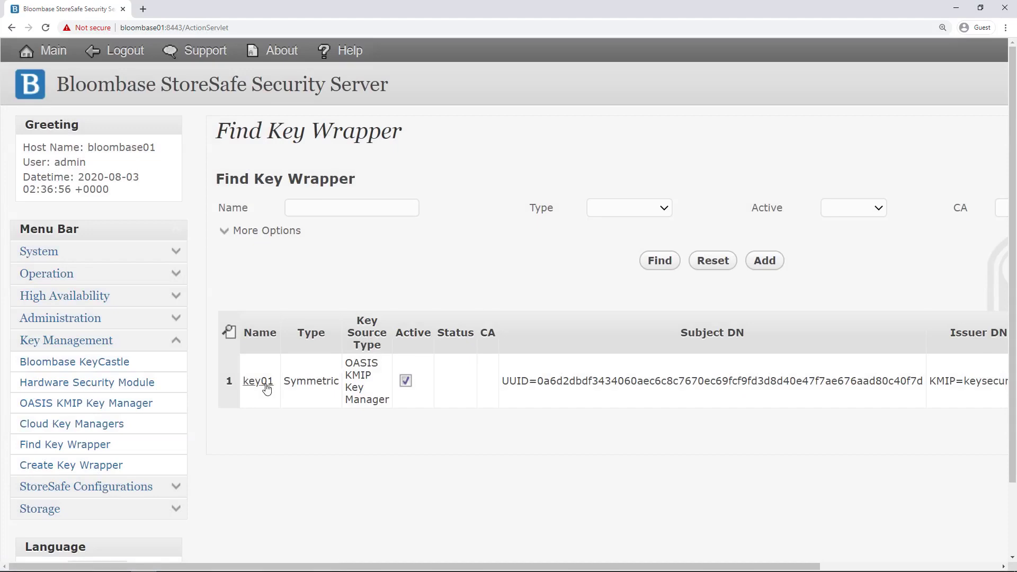
# Reopen key01's wrapper settings and review its 256-bit Active KMIP key details.
pyautogui.click(262, 387)
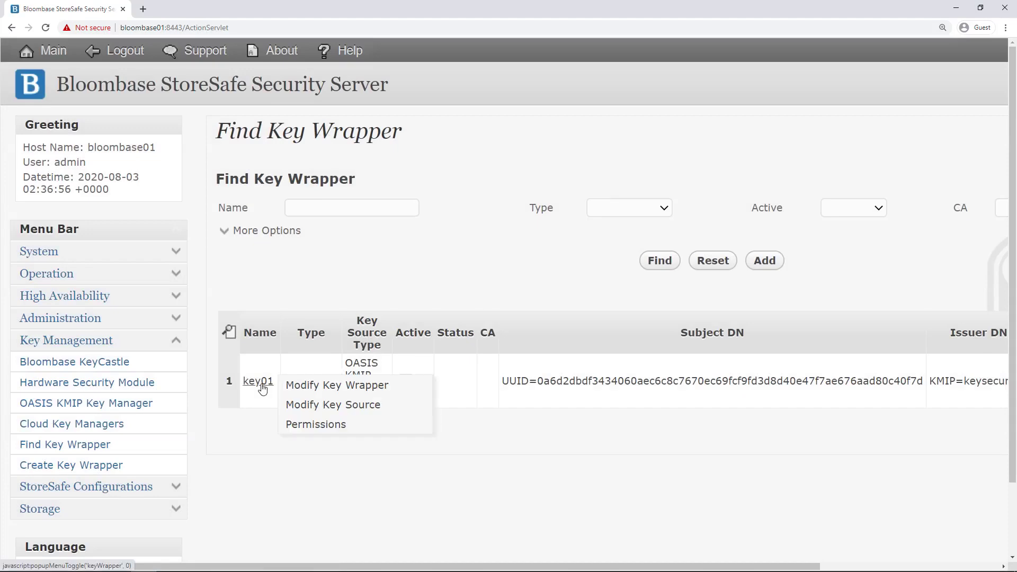
pyautogui.click(324, 386)
pyautogui.scroll(-1, 676, 357)
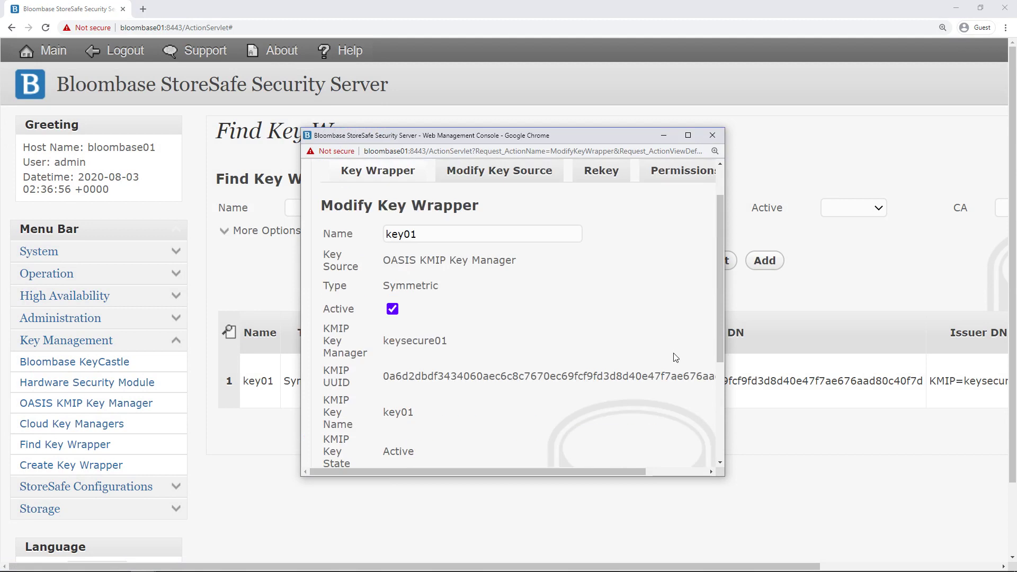
pyautogui.scroll(-1, 675, 358)
pyautogui.scroll(-2, 674, 354)
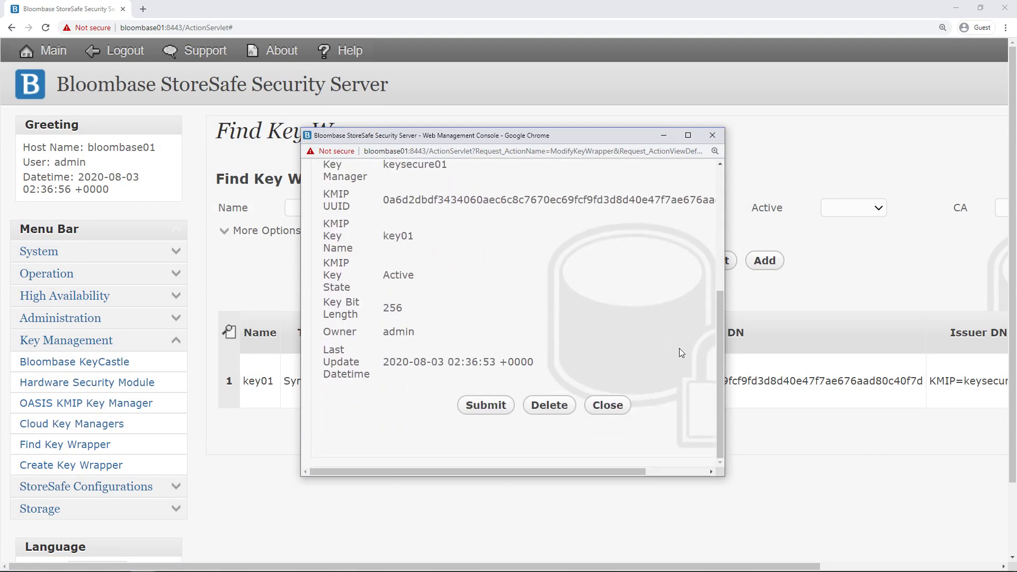
pyautogui.scroll(-1, 679, 352)
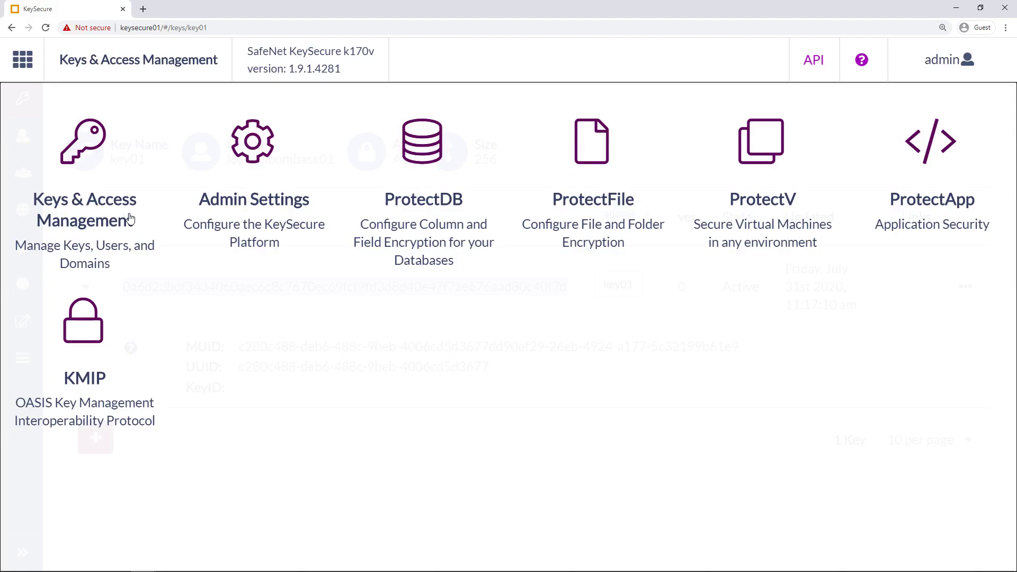
# Open key01 in KeySecure's managed keys and reveal its MUID and UUID key id.
pyautogui.click(130, 219)
pyautogui.moveTo(75, 235); pyautogui.dragTo(133, 239)
pyautogui.click(106, 237)
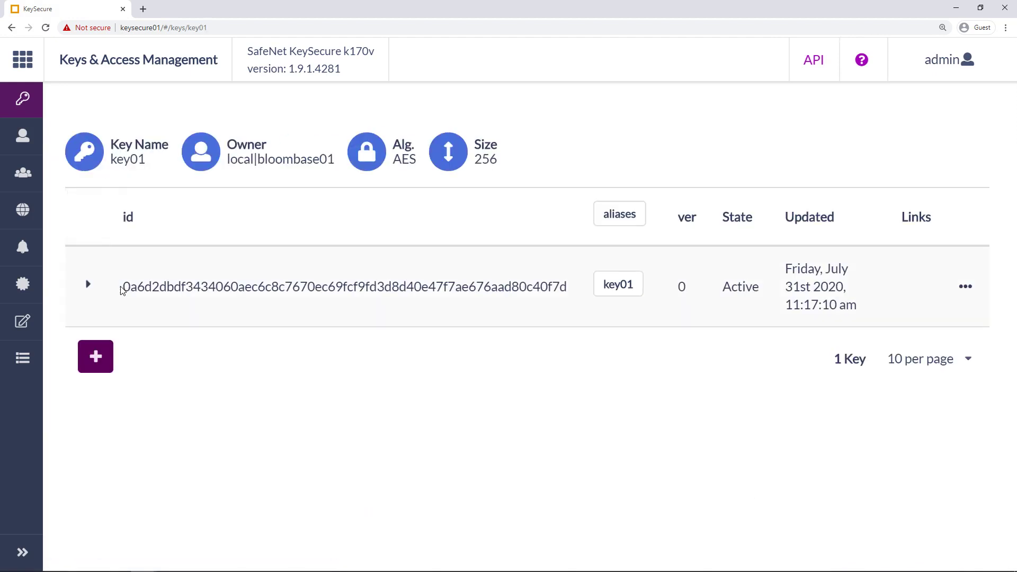
pyautogui.click(94, 286)
pyautogui.moveTo(122, 287); pyautogui.dragTo(572, 295)
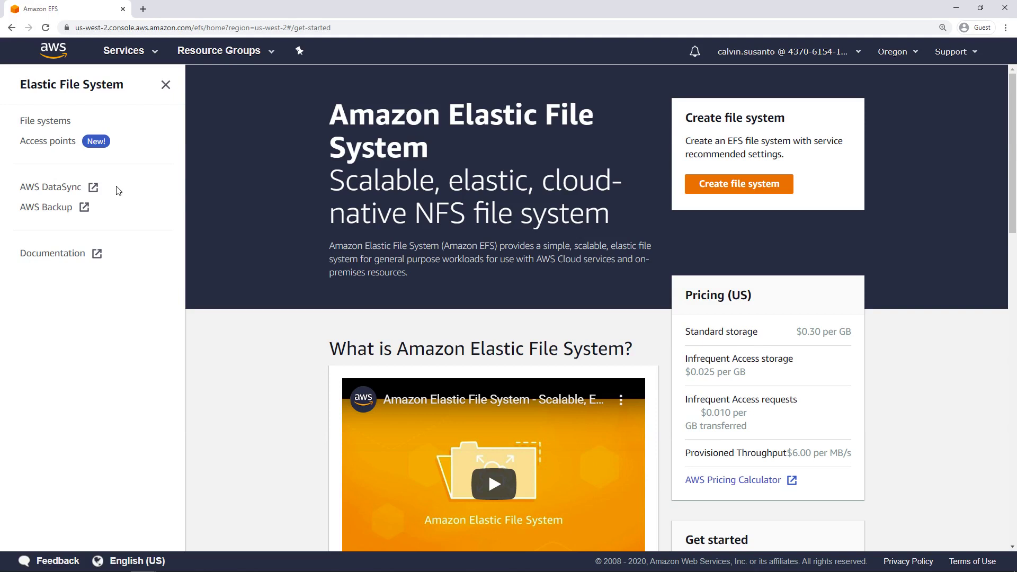
# Show efs01's Attach mount commands and select DNS name fs-6bee4c6e.efs.us-west-2.amazonaws.com.
pyautogui.click(65, 128)
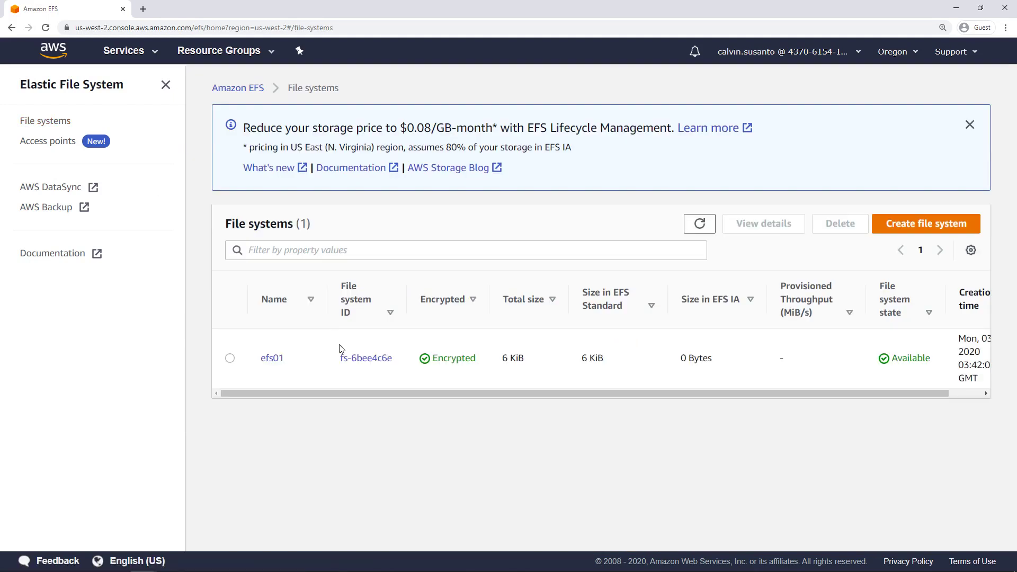
pyautogui.click(230, 358)
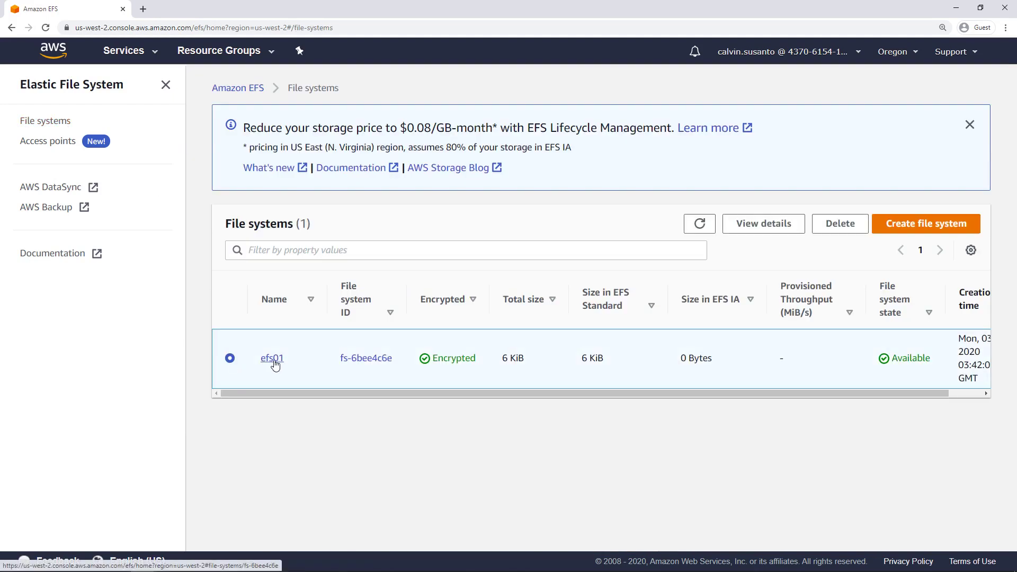
pyautogui.click(273, 359)
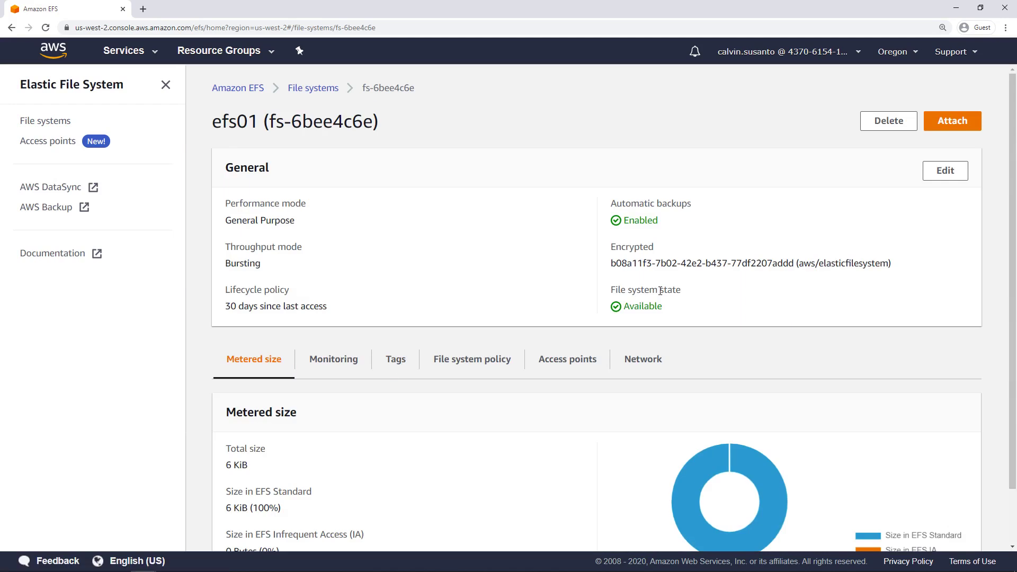
pyautogui.click(946, 122)
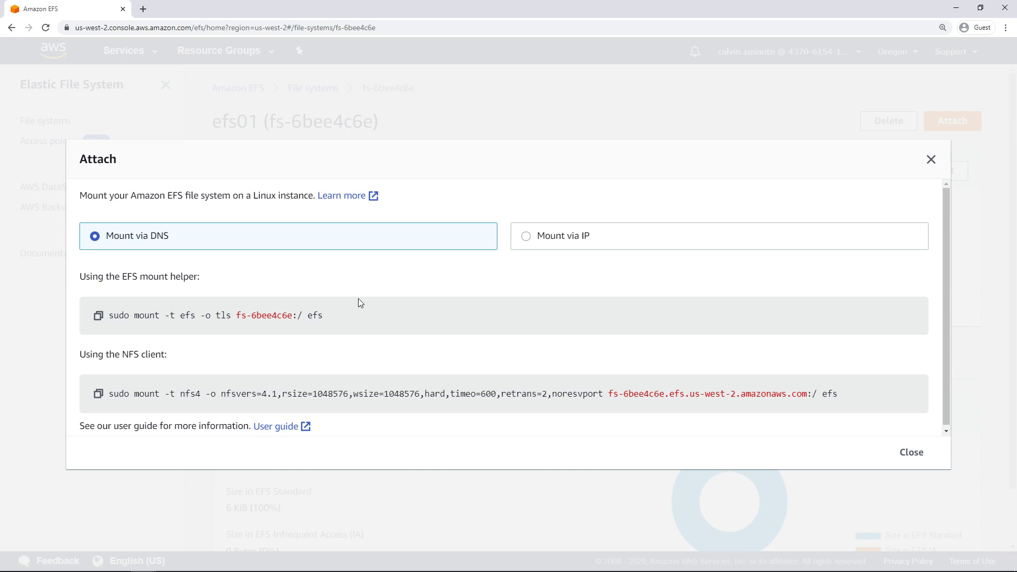
pyautogui.moveTo(608, 394); pyautogui.dragTo(808, 390)
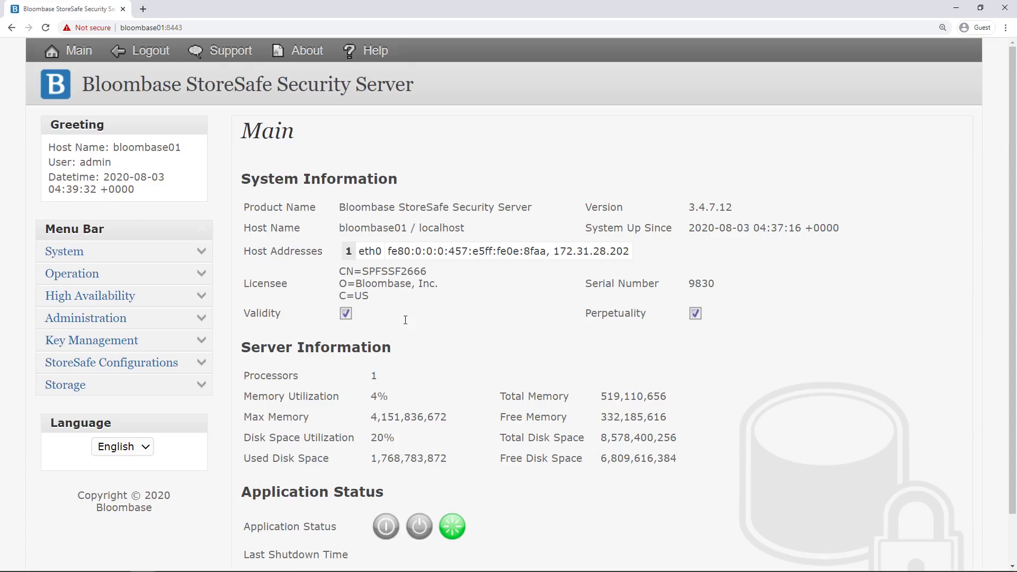
# Find all physical storage entries and open efs01's remote NFS configuration for editing.
pyautogui.scroll(-1, 406, 320)
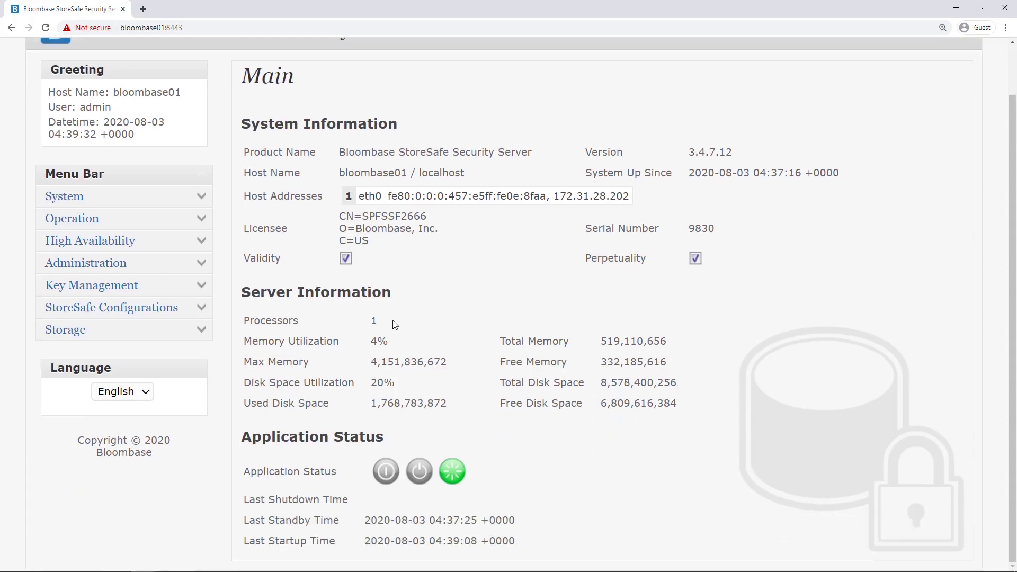
pyautogui.click(199, 326)
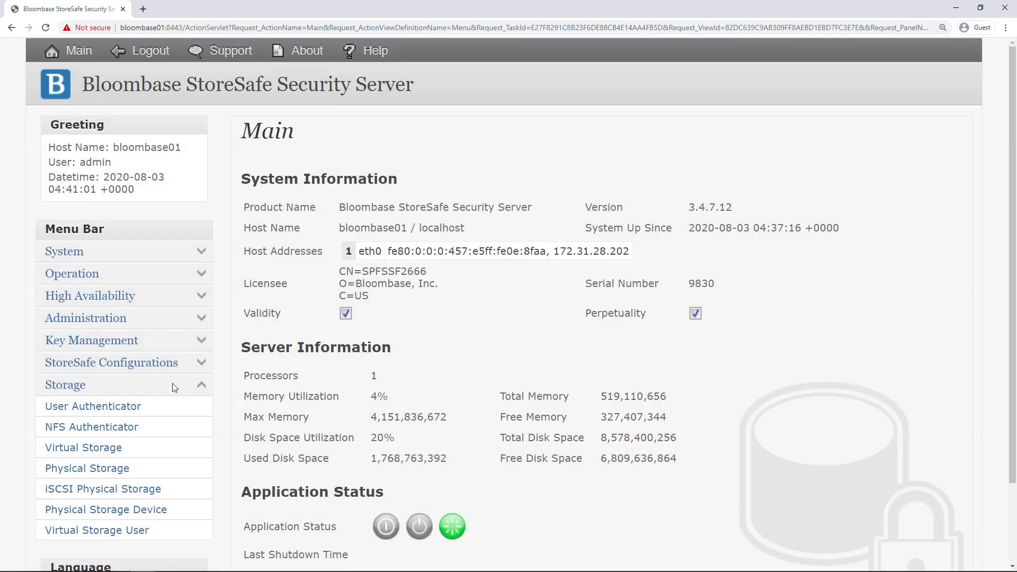
pyautogui.scroll(-2, 158, 392)
pyautogui.click(114, 374)
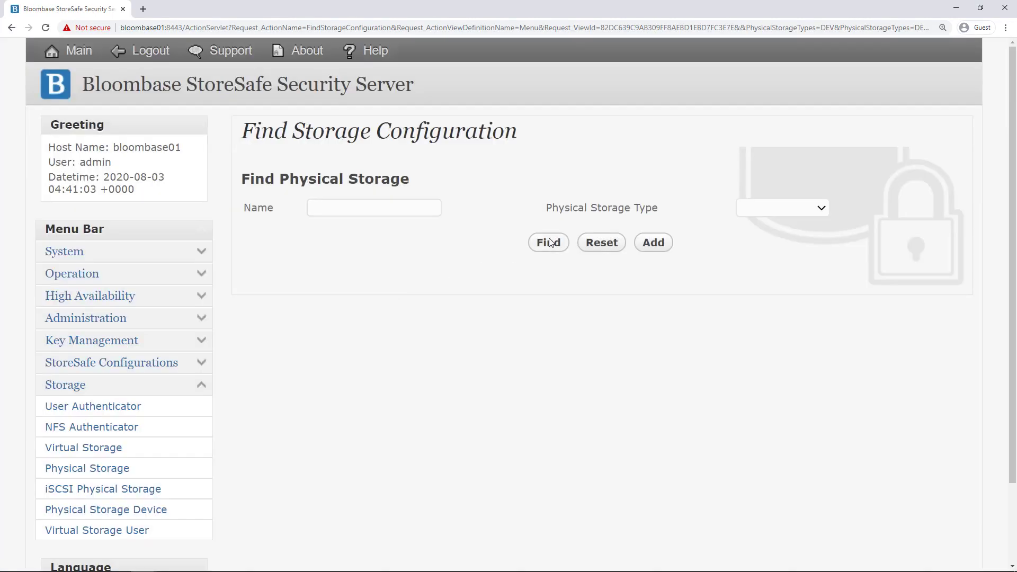
pyautogui.click(550, 243)
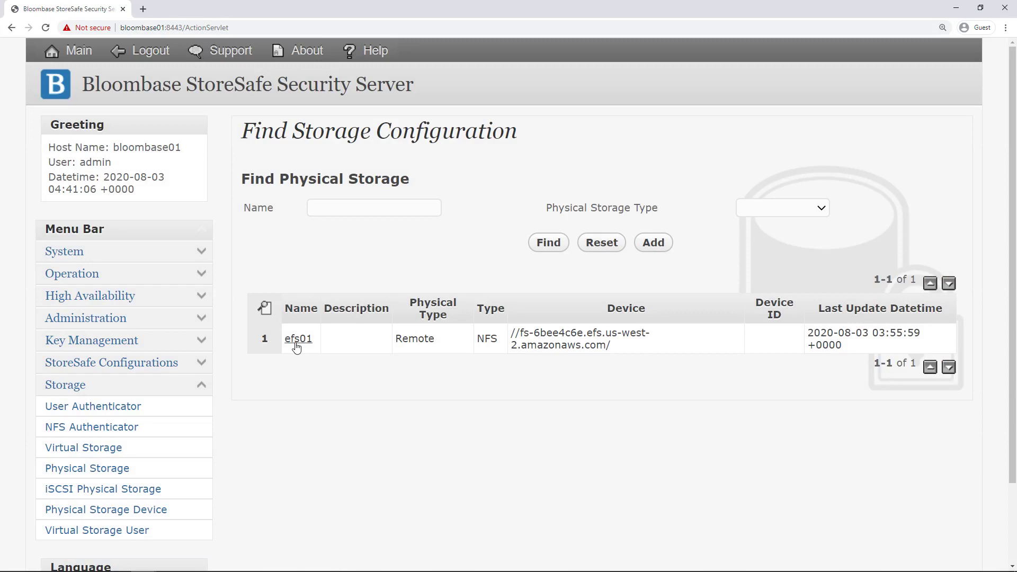
pyautogui.click(296, 343)
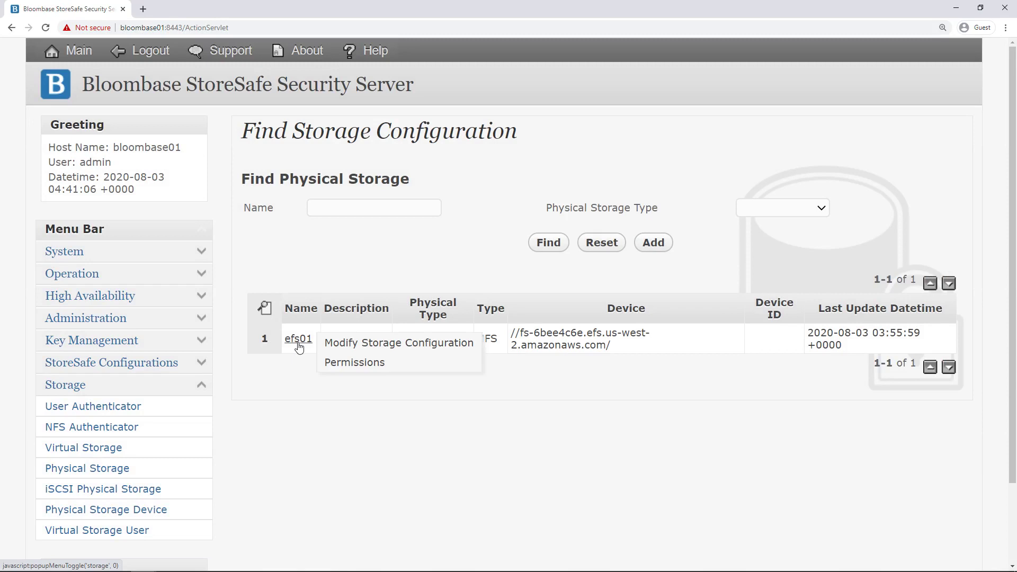
pyautogui.click(342, 345)
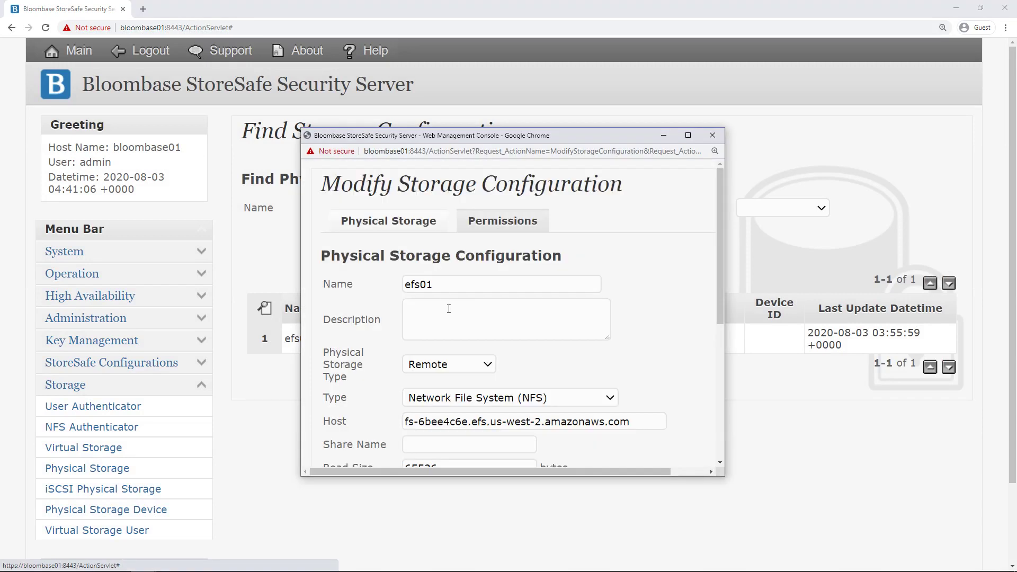
pyautogui.moveTo(446, 296); pyautogui.dragTo(377, 299)
pyautogui.click(486, 345)
pyautogui.scroll(-3, 486, 346)
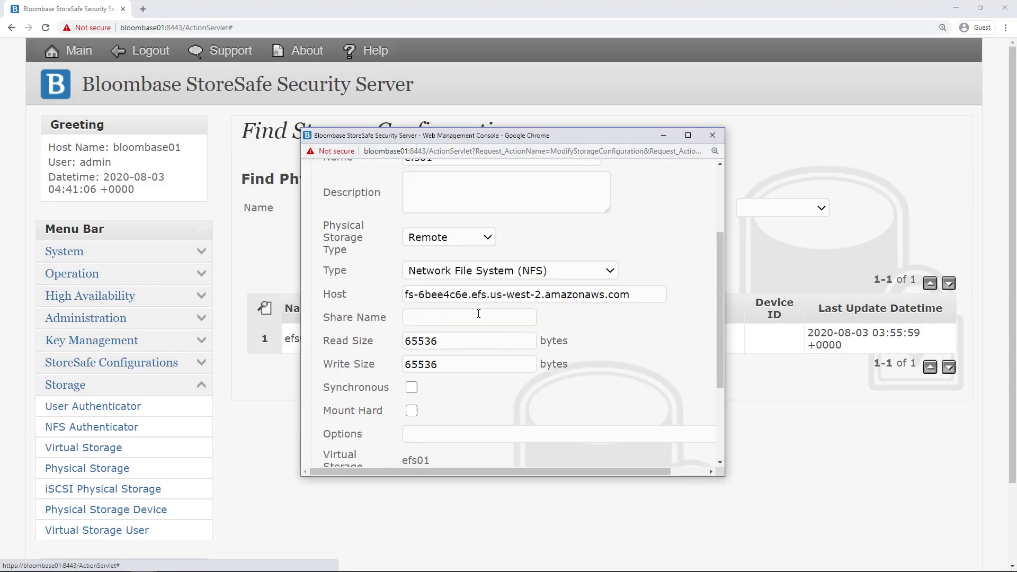
pyautogui.click(459, 208)
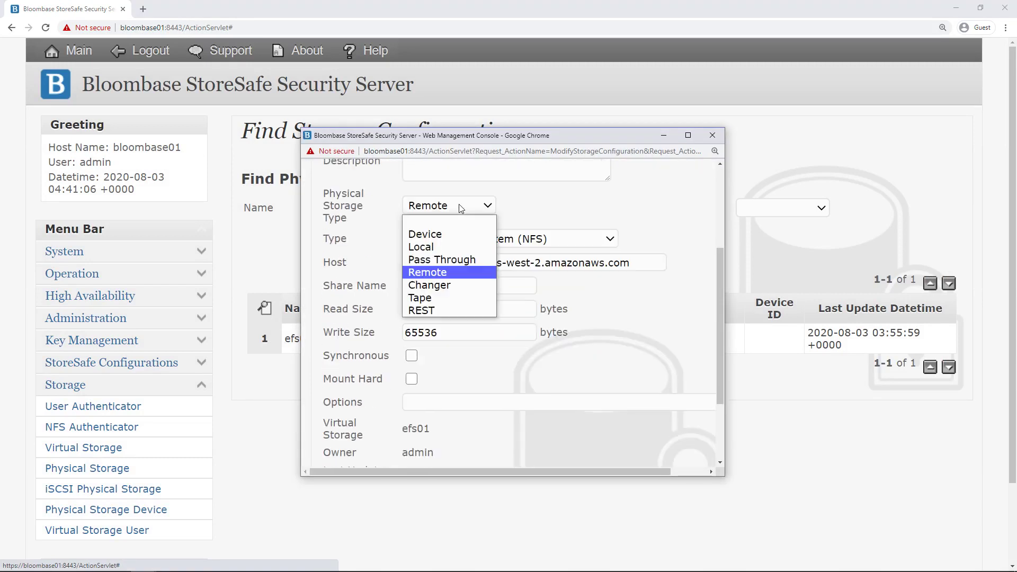
pyautogui.click(444, 272)
pyautogui.click(490, 239)
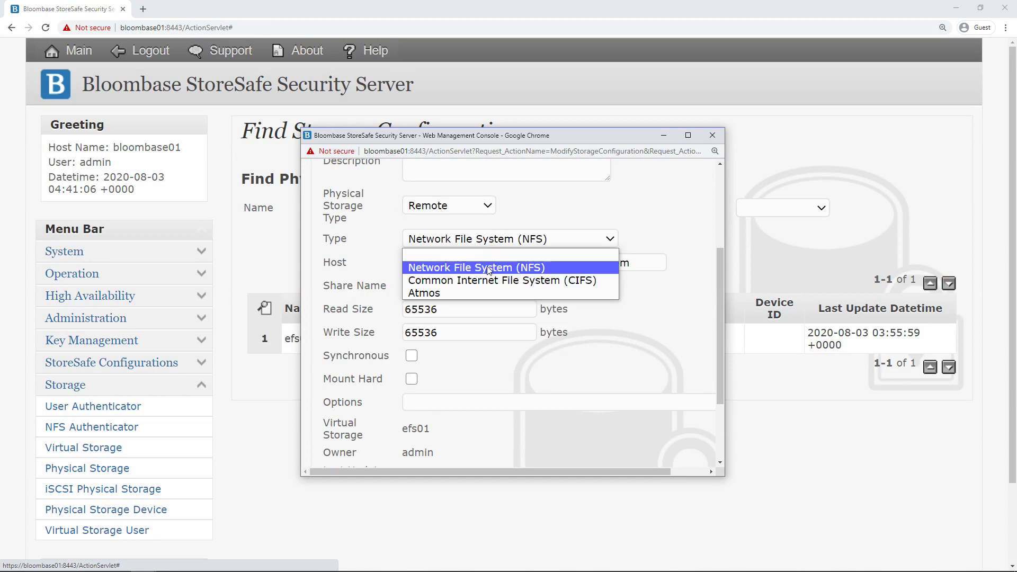
pyautogui.click(487, 268)
pyautogui.moveTo(644, 265); pyautogui.dragTo(363, 266)
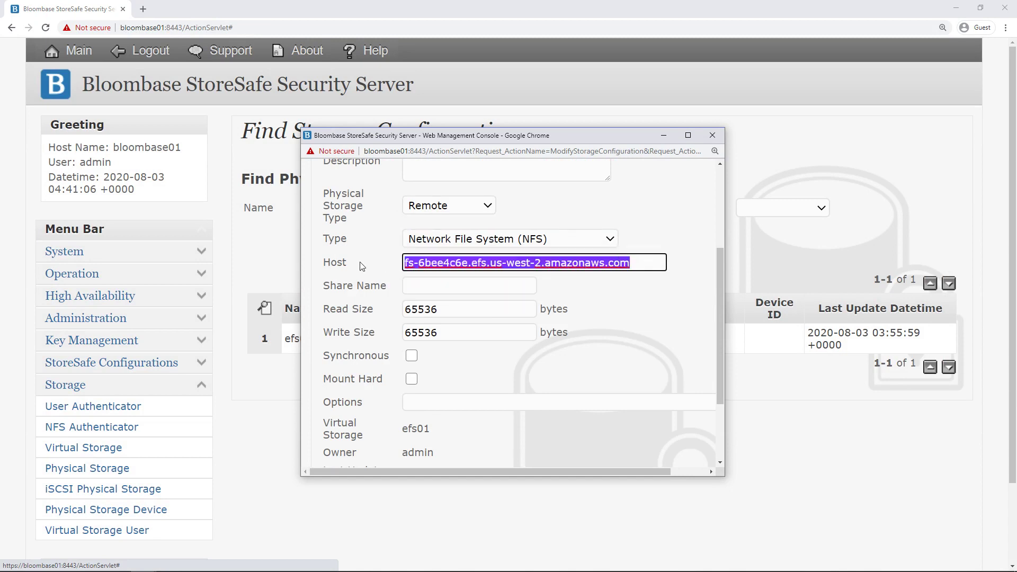
pyautogui.click(646, 353)
pyautogui.scroll(-2, 645, 352)
pyautogui.click(593, 406)
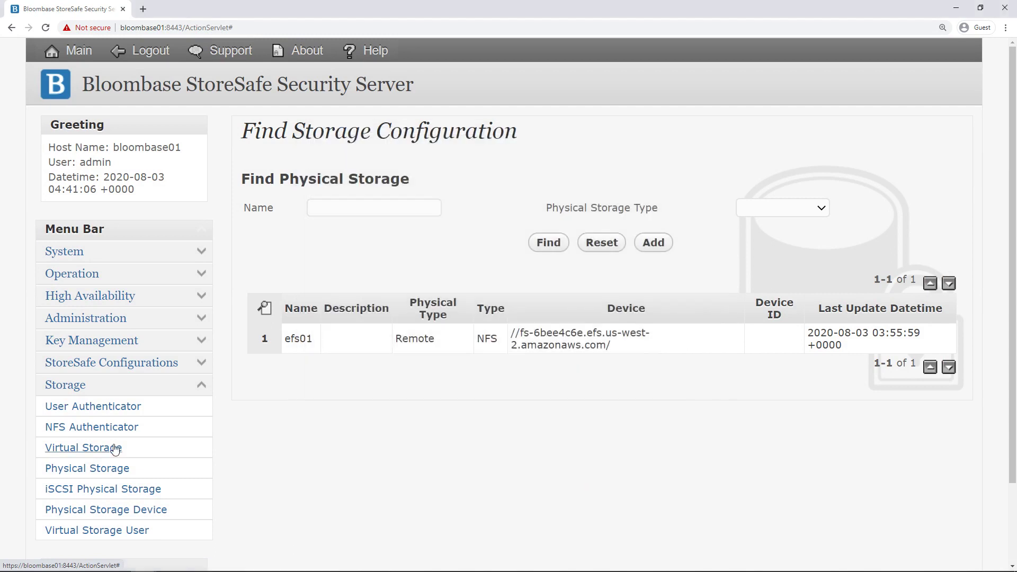
pyautogui.click(116, 449)
# Open virtual storage efs01 for editing and check its File mode and NFS protocol.
pyautogui.click(543, 263)
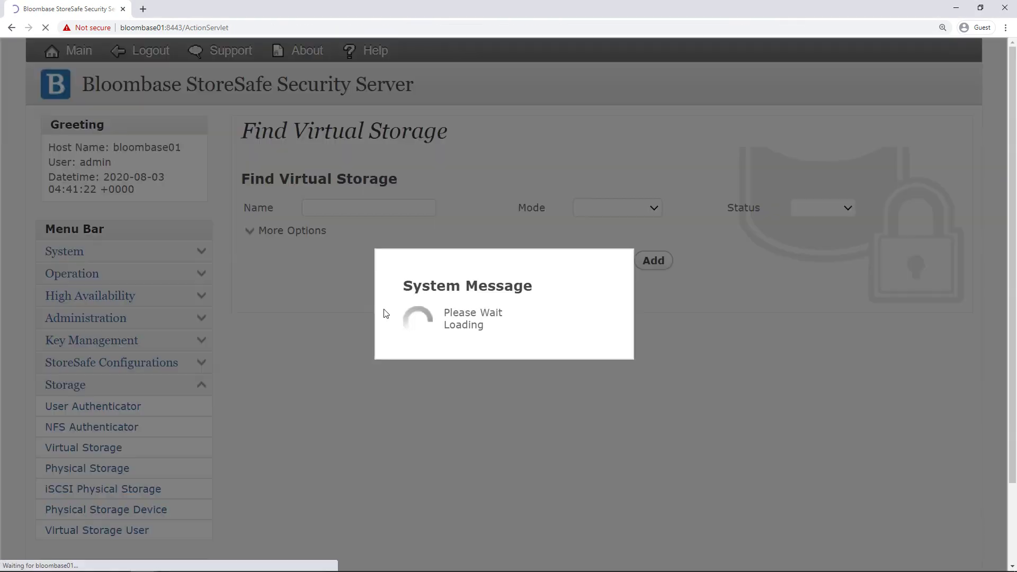
pyautogui.click(292, 357)
pyautogui.click(366, 364)
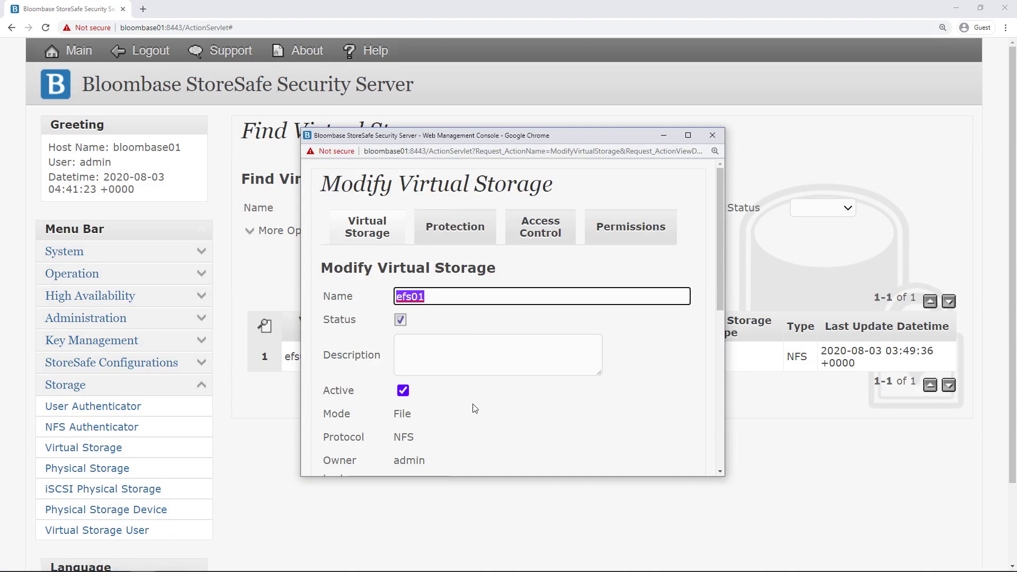
pyautogui.scroll(-2, 475, 409)
pyautogui.doubleClick(413, 323)
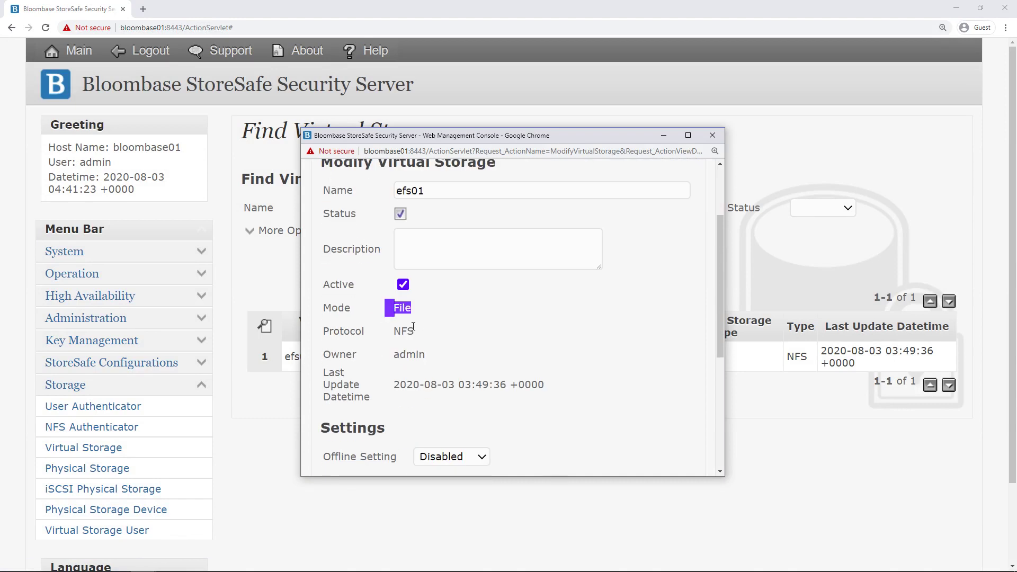
pyautogui.doubleClick(415, 331)
pyautogui.click(496, 353)
pyautogui.scroll(-5, 490, 349)
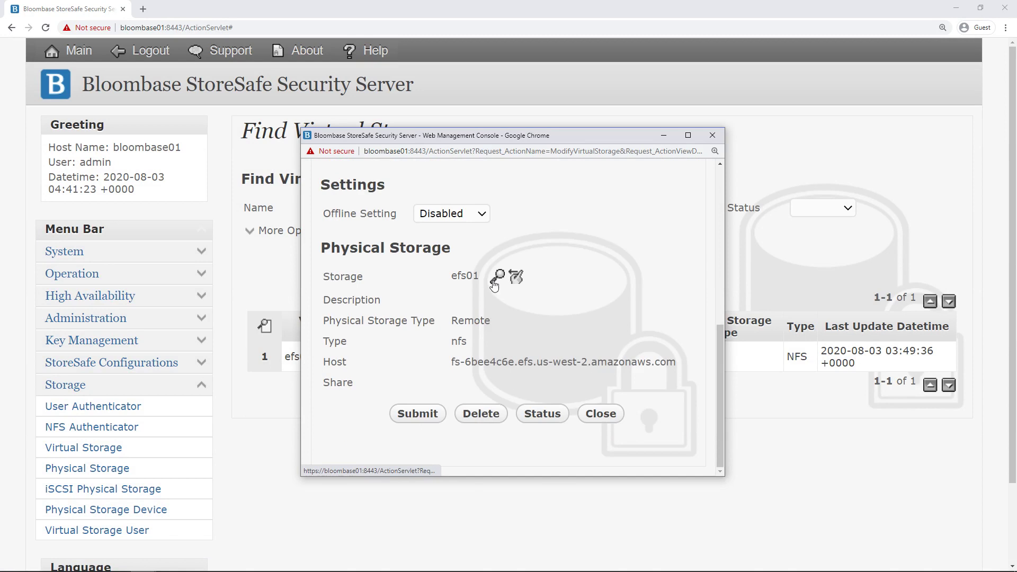
# Select physical storage efs01 as the backing storage and go to Protection.
pyautogui.click(498, 277)
pyautogui.scroll(-2, 475, 314)
pyautogui.click(368, 353)
pyautogui.scroll(-5, 473, 343)
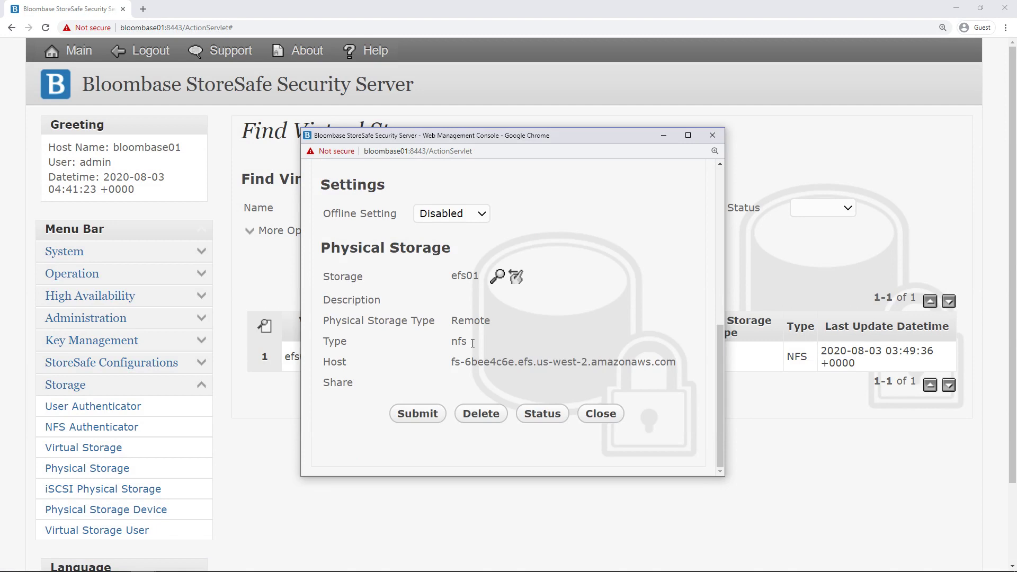
pyautogui.scroll(7, 473, 343)
pyautogui.click(463, 233)
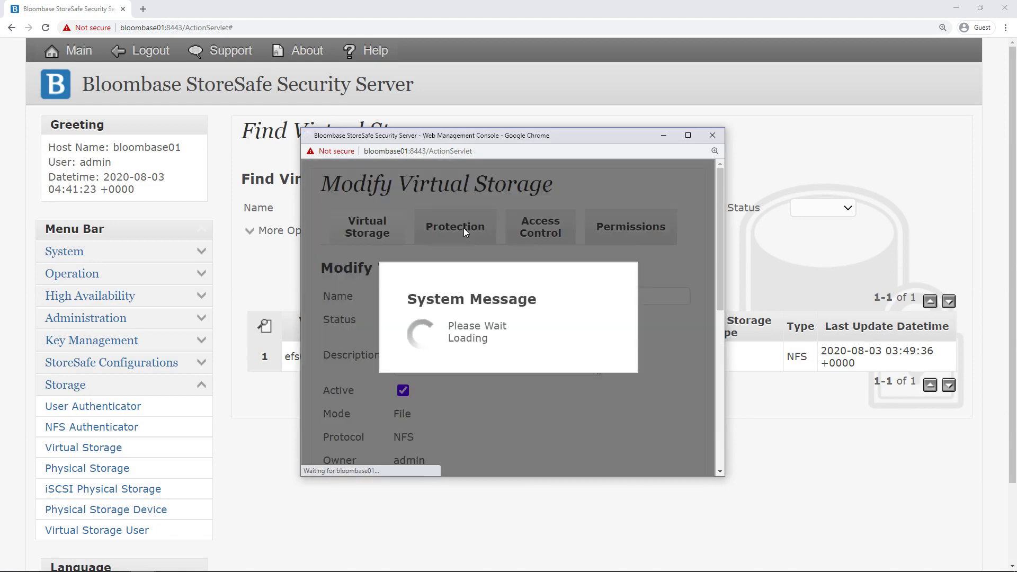
# Keep efs01 on Privacy protection with the AES cipher and 256-bit length, then view its access control.
pyautogui.click(501, 300)
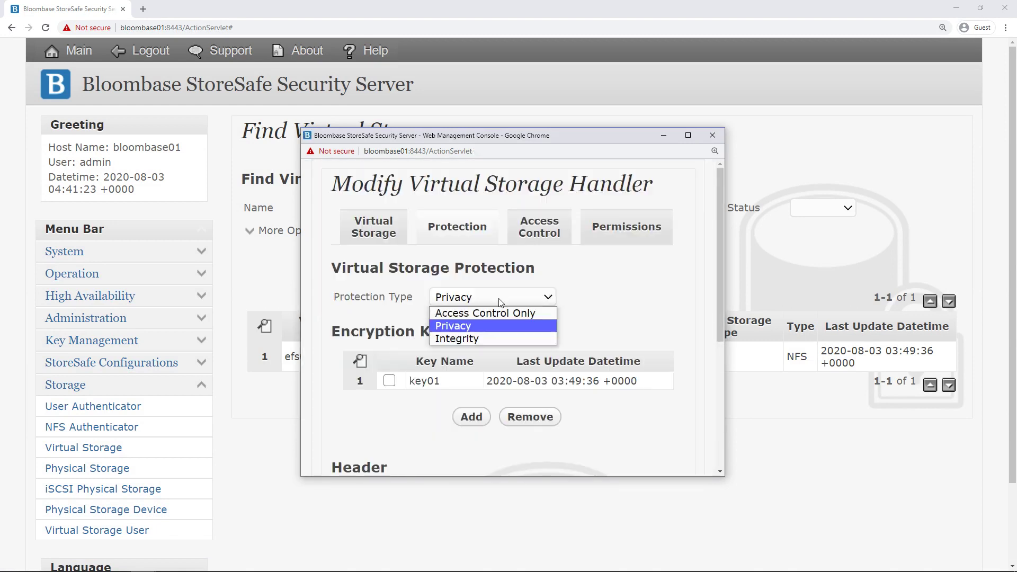
pyautogui.click(484, 322)
pyautogui.scroll(-2, 466, 312)
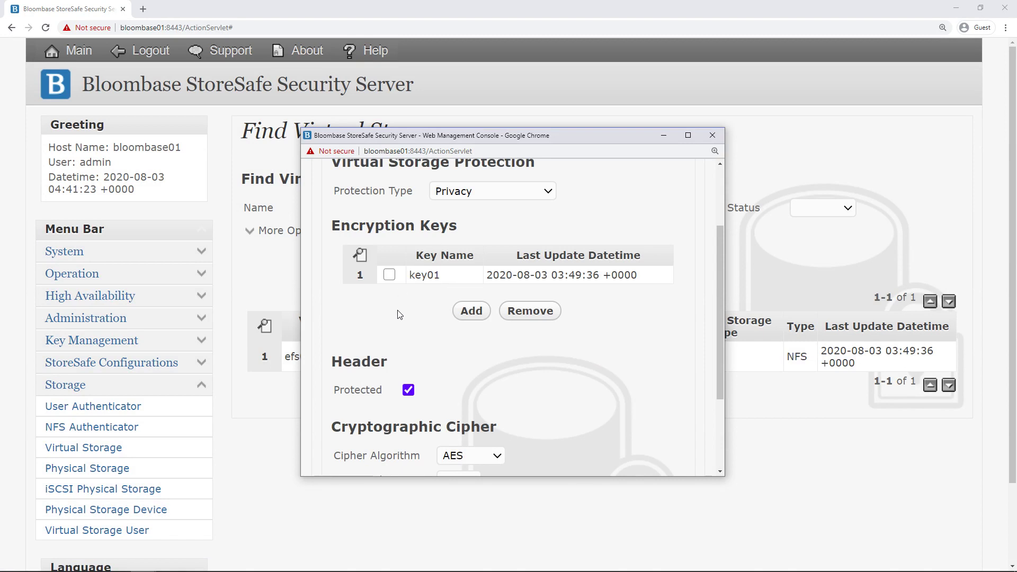
pyautogui.scroll(-3, 399, 314)
pyautogui.click(469, 335)
pyautogui.click(467, 362)
pyautogui.click(460, 358)
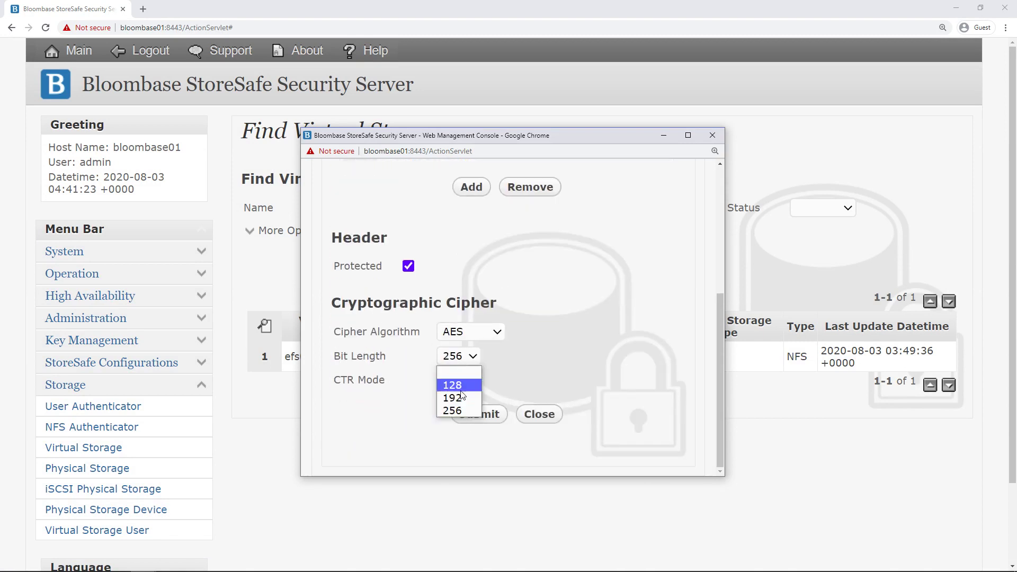
pyautogui.click(452, 410)
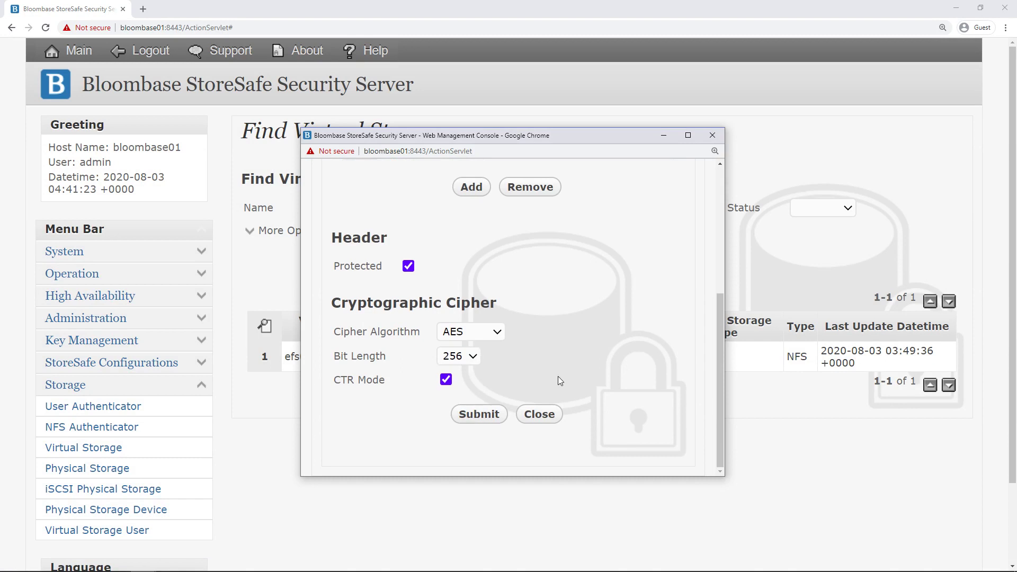
pyautogui.scroll(5, 562, 366)
pyautogui.click(540, 233)
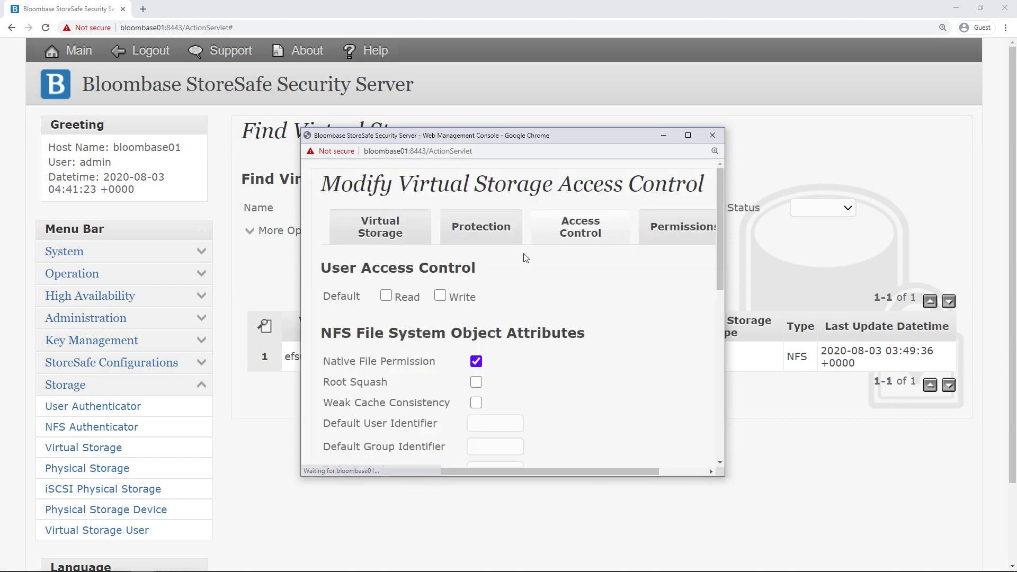
# Review efs01's Host Access Control settings and close the window without changes.
pyautogui.scroll(-5, 506, 280)
pyautogui.moveTo(466, 331); pyautogui.dragTo(365, 361)
pyautogui.click(402, 393)
pyautogui.scroll(-3, 477, 371)
pyautogui.click(587, 401)
# Show efs01's Virtual Storage Status to confirm its share is running.
pyautogui.click(298, 356)
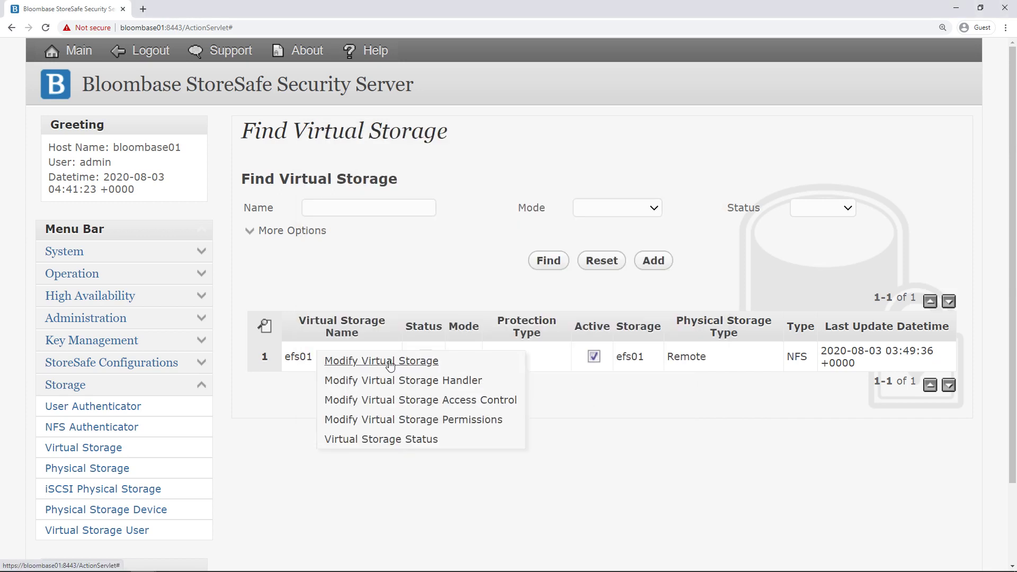
pyautogui.click(429, 444)
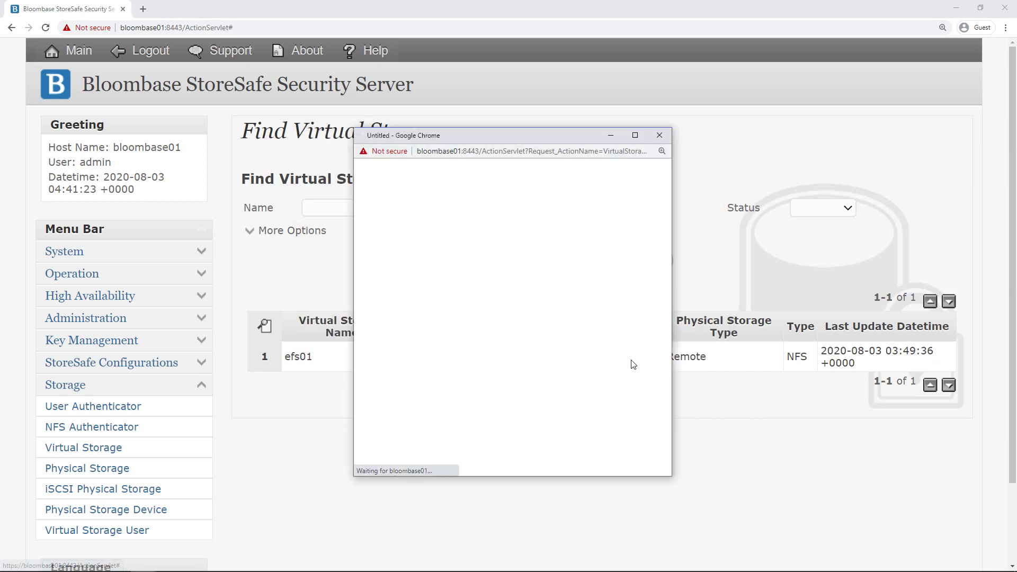
pyautogui.scroll(-3, 636, 201)
pyautogui.scroll(-5, 637, 201)
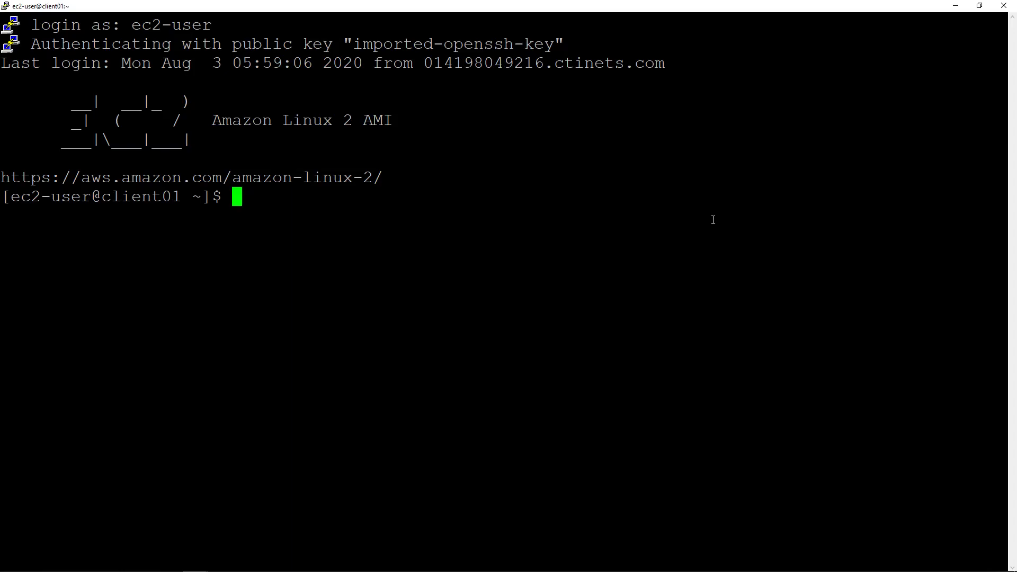
# Check the kernel with uname -a and confirm bloombase01:/efs01 is NFS-mounted on /efs01.
pyautogui.write('uname -a')
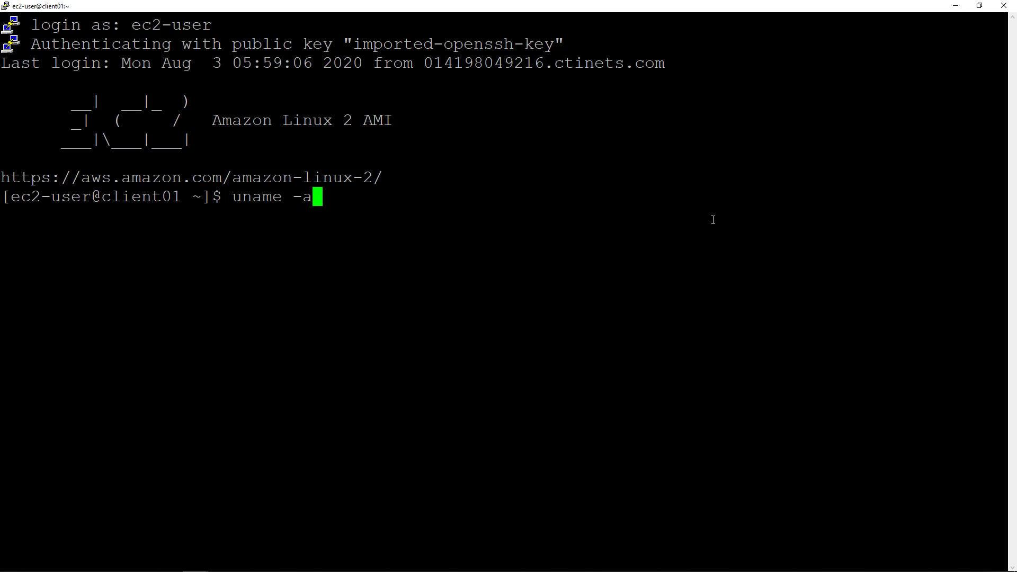
pyautogui.press('Return')
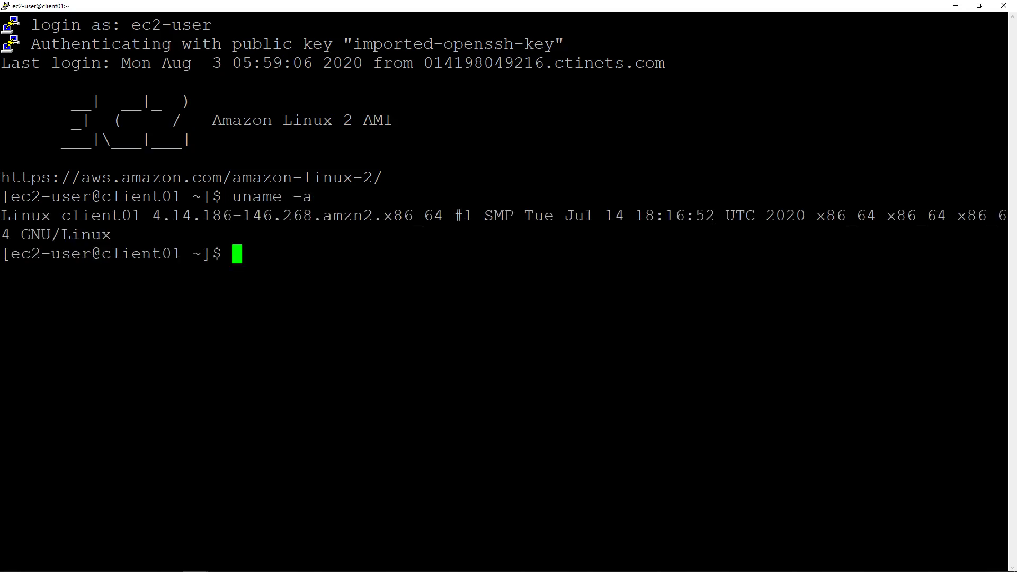
pyautogui.write('mount | grep')
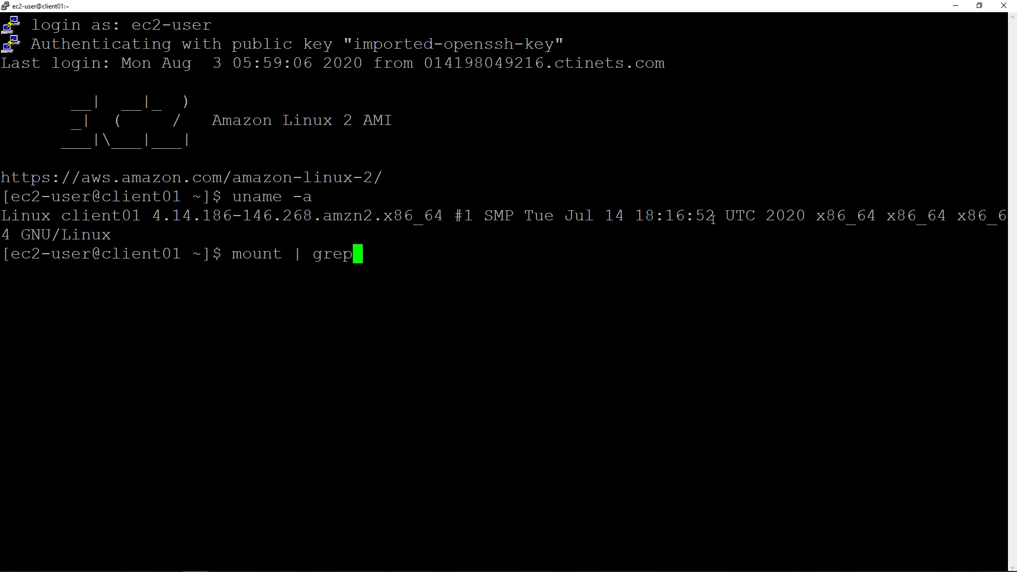
pyautogui.write(' bloombase01')
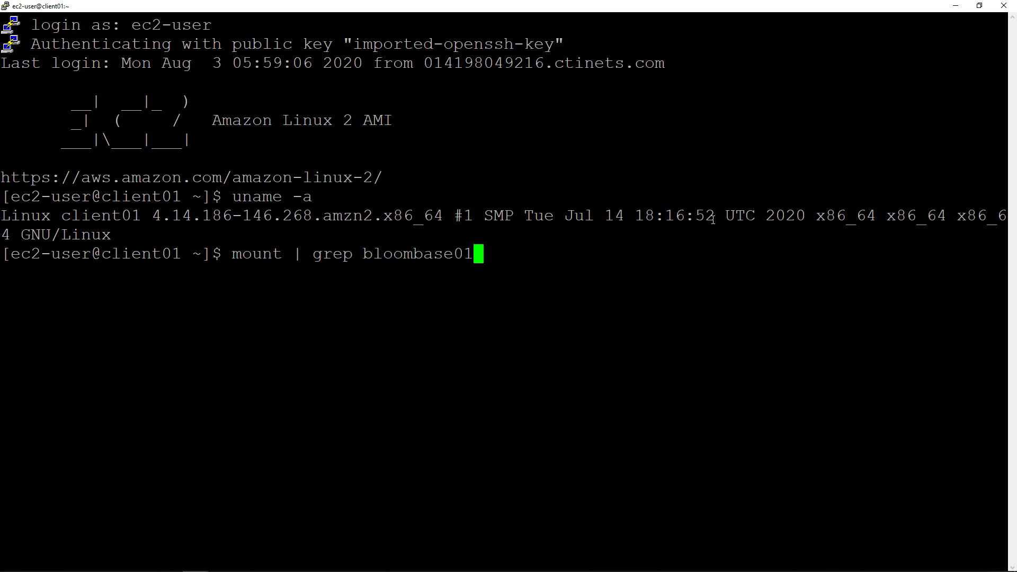
pyautogui.press('Return')
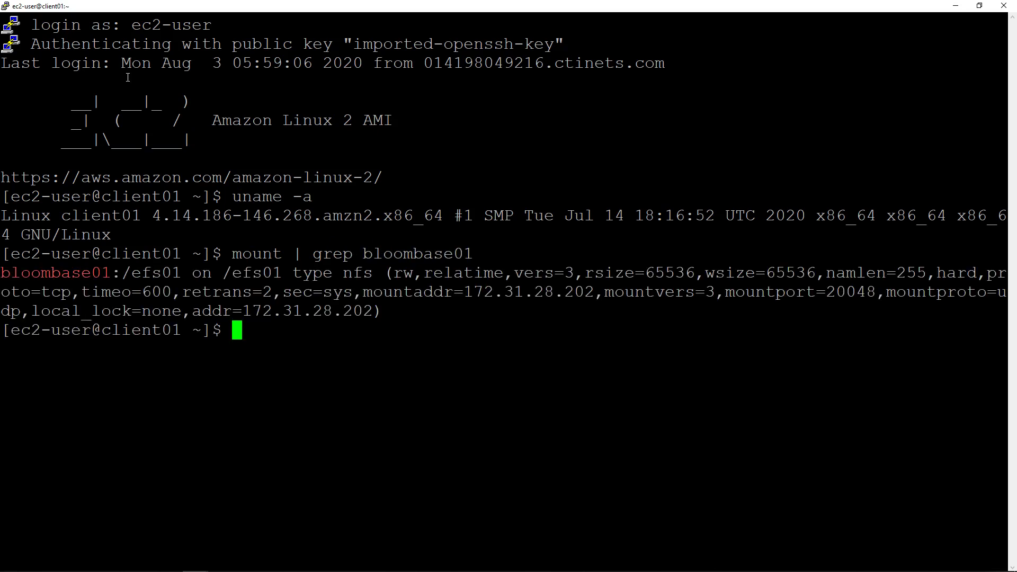
pyautogui.moveTo(2, 273); pyautogui.dragTo(286, 274)
pyautogui.click(486, 356)
# Change into /efs01 and list it, finding it empty (total 0).
pyautogui.write('cd /efs01')
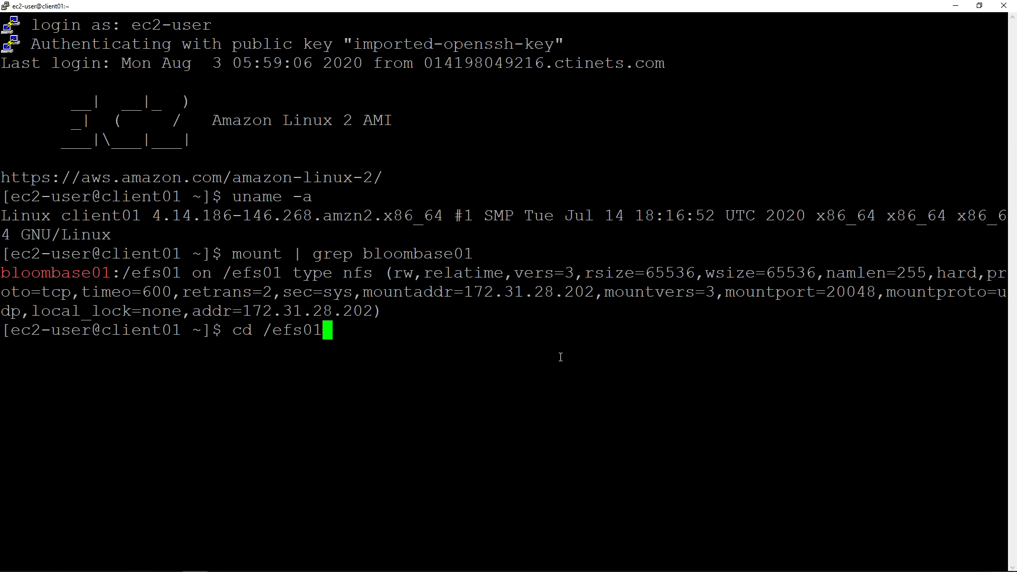
pyautogui.press('Return')
pyautogui.write('ll')
pyautogui.press('Return')
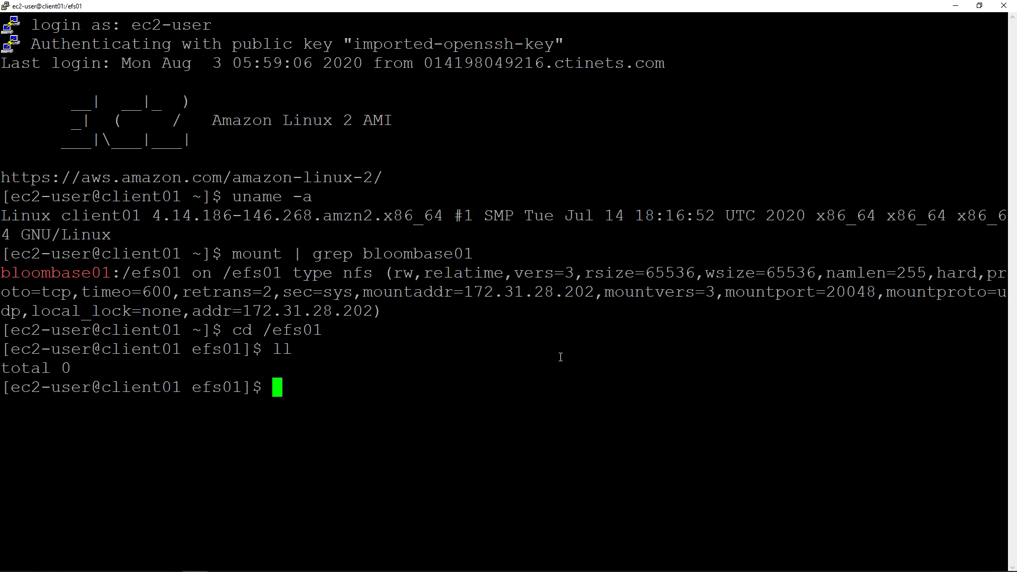
pyautogui.write('vi password')
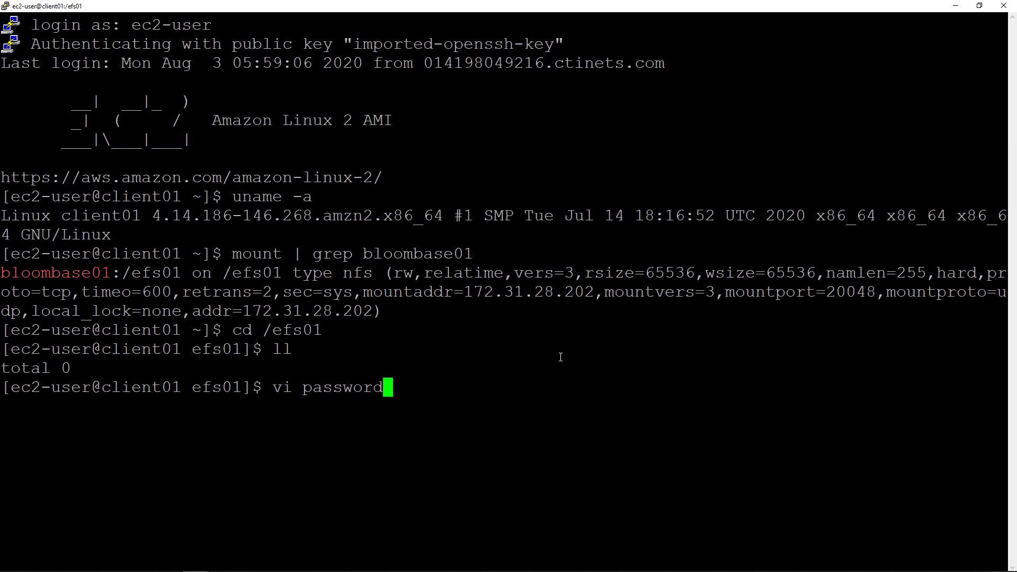
# Create the file password in vi with a sample password line and save it with :wq.
pyautogui.press('Return')
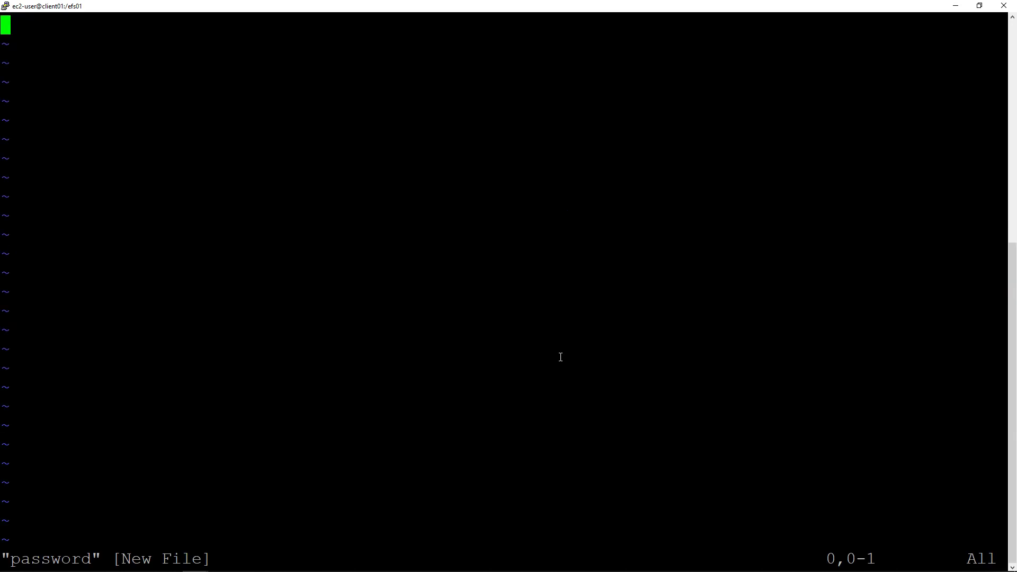
pyautogui.write('imy')
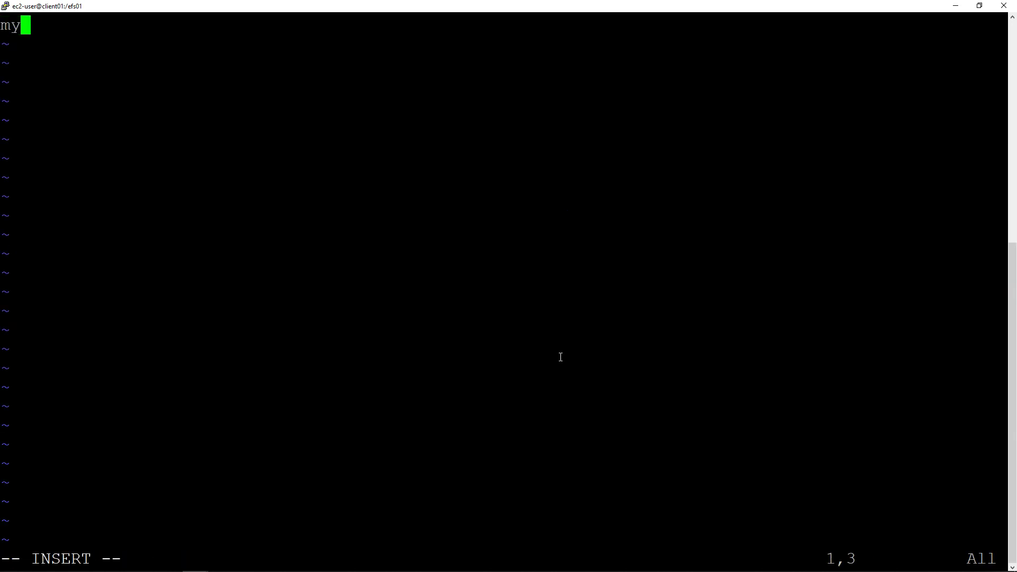
pyautogui.write(' IRS p')
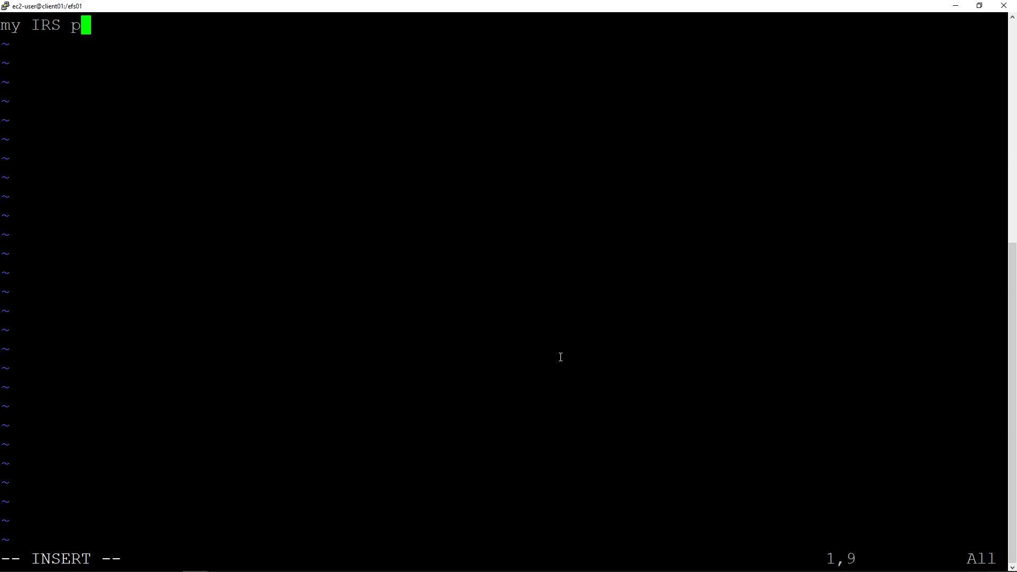
pyautogui.write('assword: iloveyou')
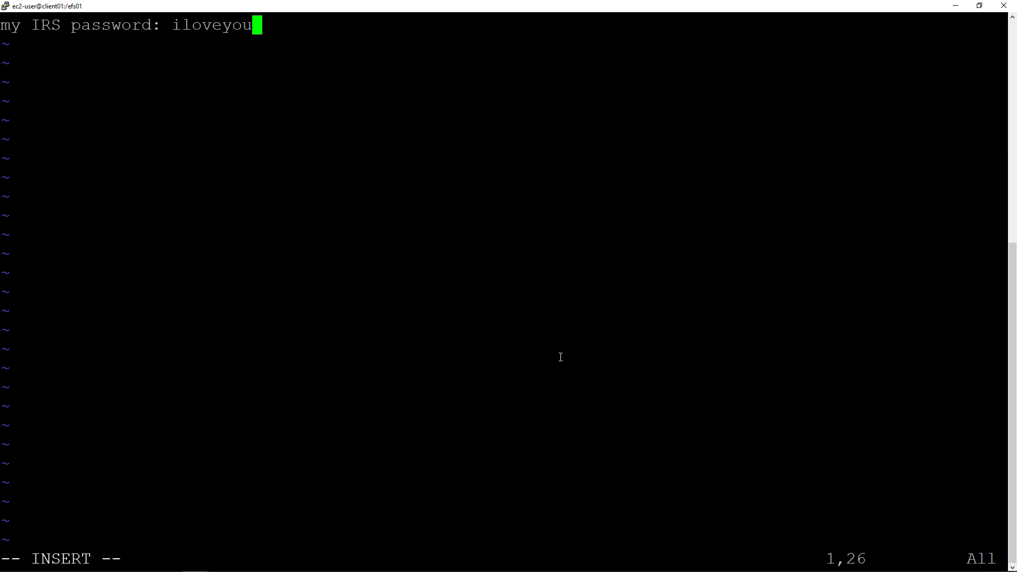
pyautogui.press('Return')
pyautogui.press('Return')
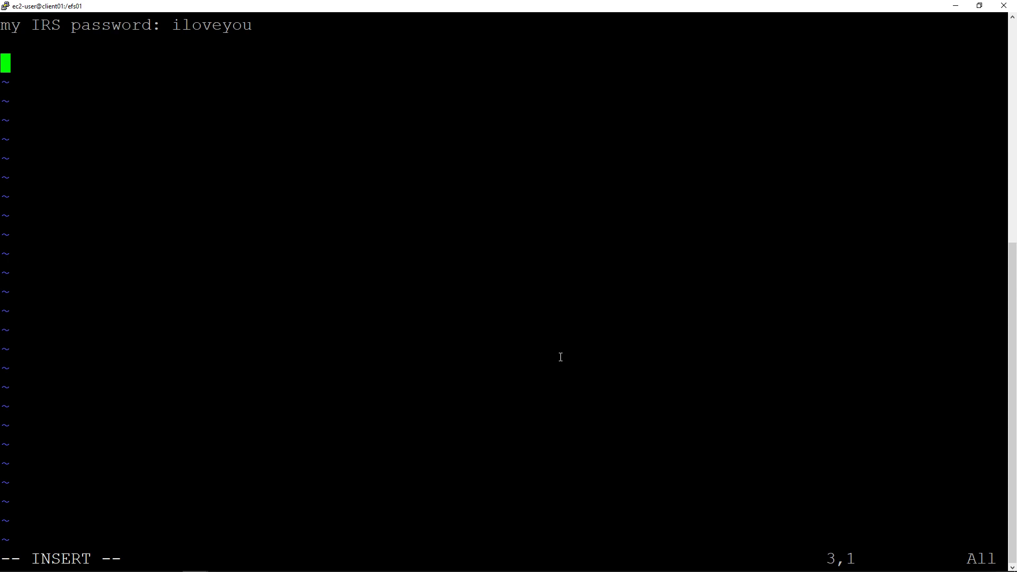
pyautogui.press('Escape')
pyautogui.write(':wq')
pyautogui.press('Return')
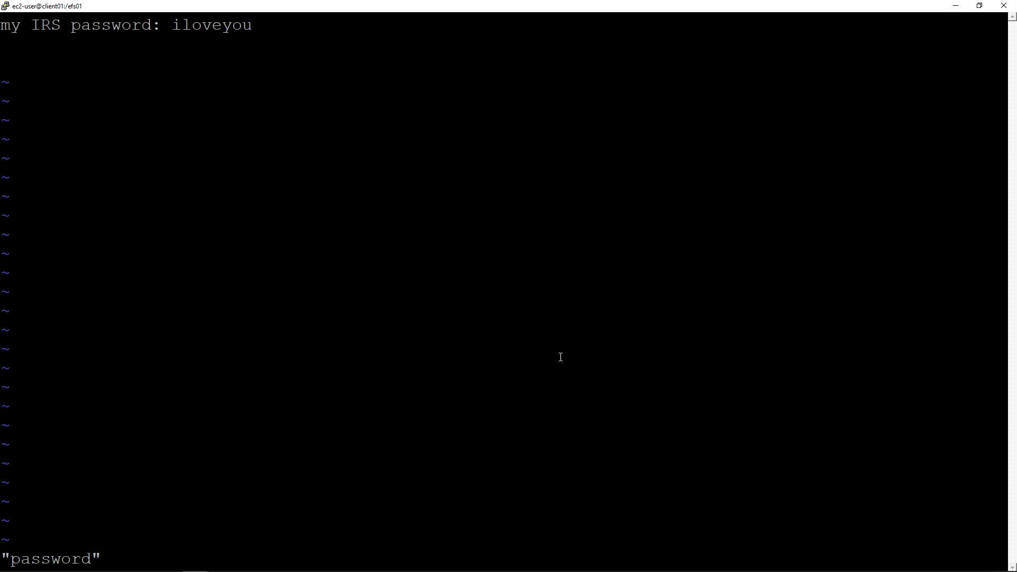
# List /efs01 to see the 28-byte password file, then reopen it in vi.
pyautogui.write('ll')
pyautogui.press('Return')
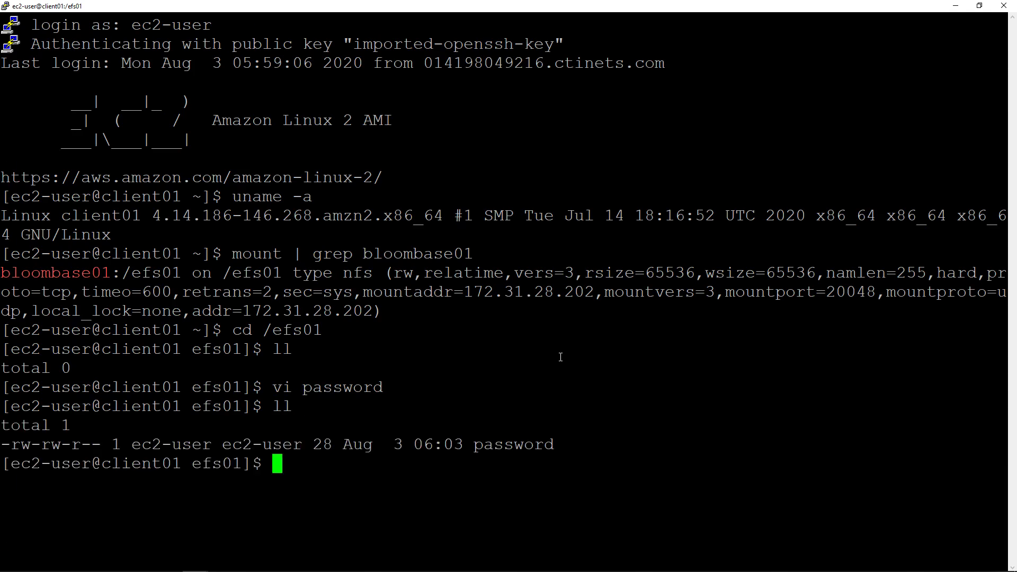
pyautogui.write('ca')
pyautogui.press('BackSpace')
pyautogui.press('BackSpace')
pyautogui.write('vi p')
pyautogui.press('Tab')
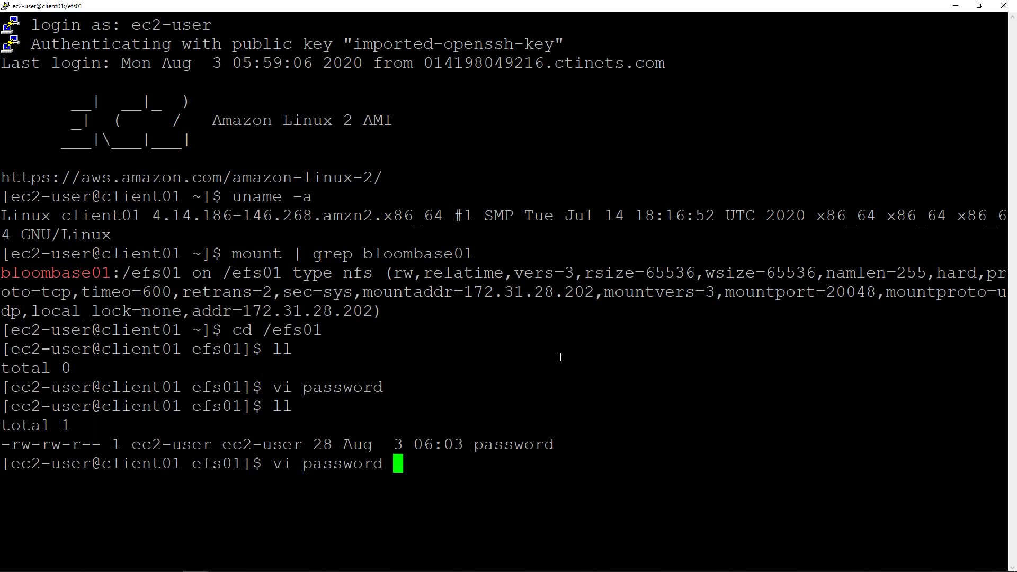
pyautogui.press('Return')
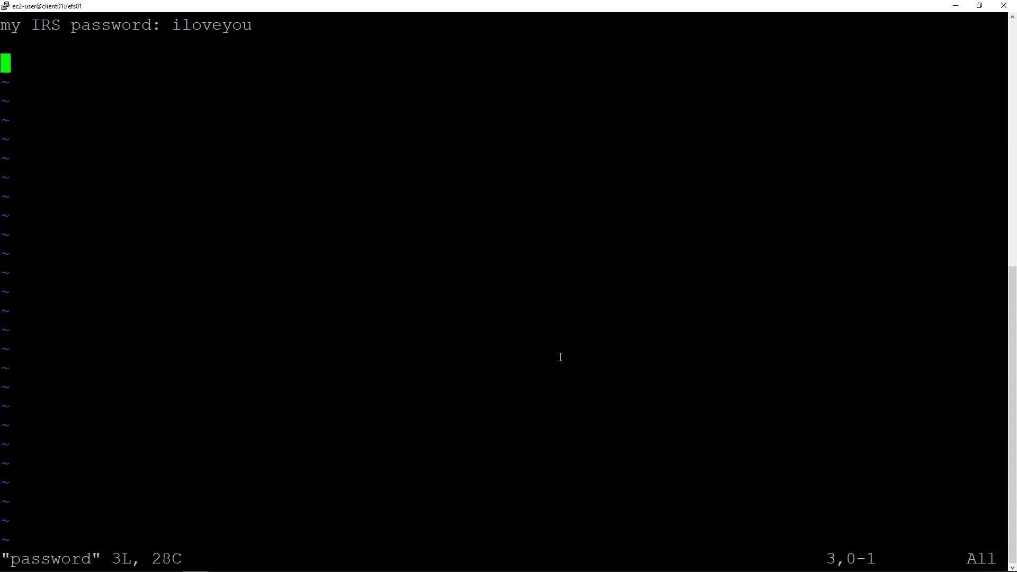